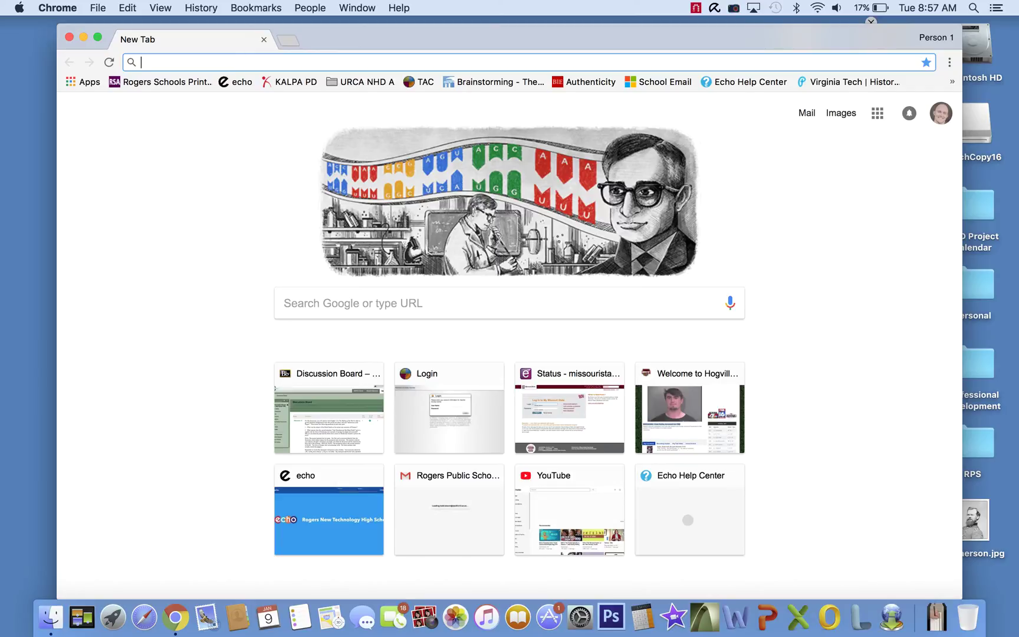
- Find Rogers Public Library and open its research page at rogerspubliclibrary.org/research/
text(rogers public library)
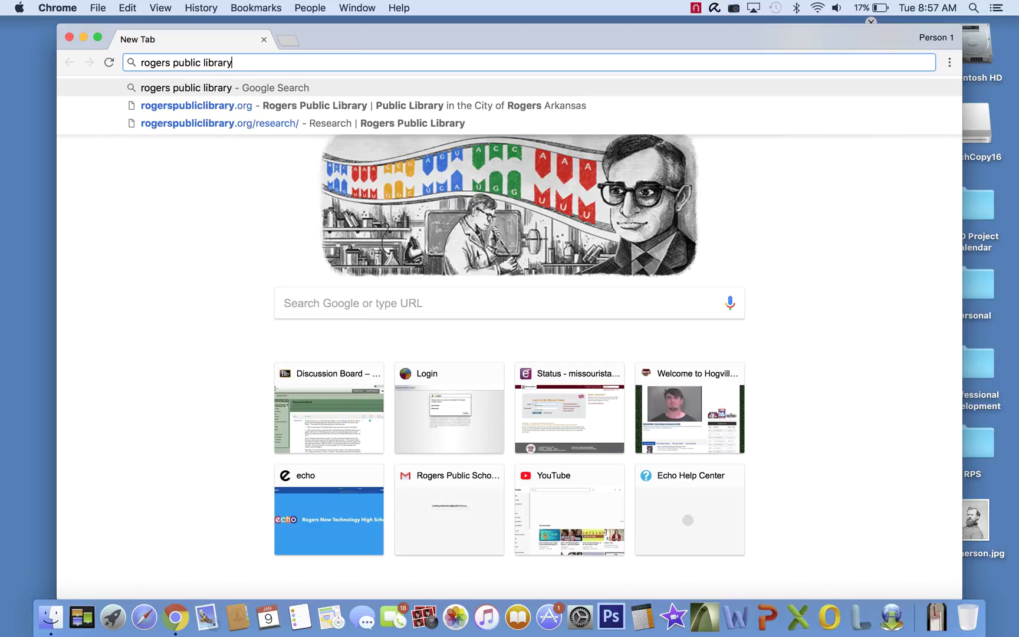
key(Down)
key(Return)
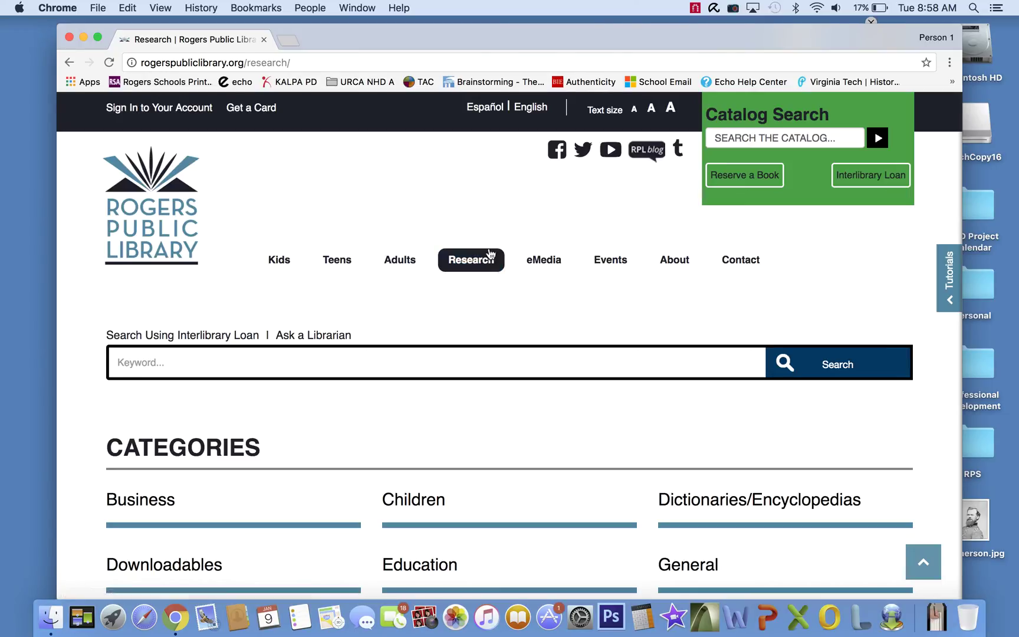
- Expand the Education category in the library's list of research categories
scroll(492, 257, down, 5)
scroll(491, 258, down, 3)
scroll(491, 258, up, 2)
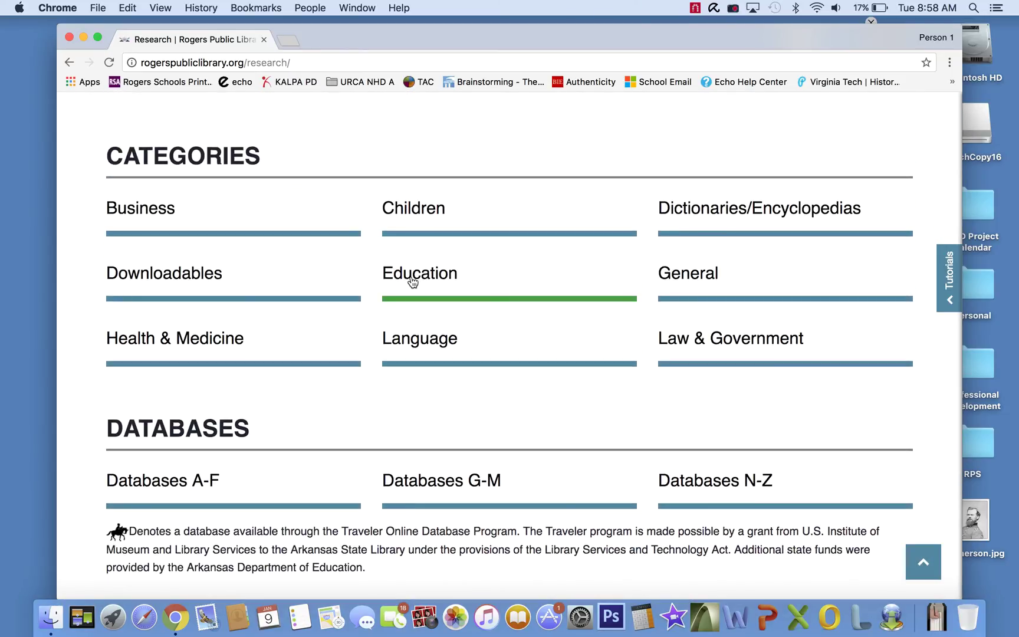
click(413, 282)
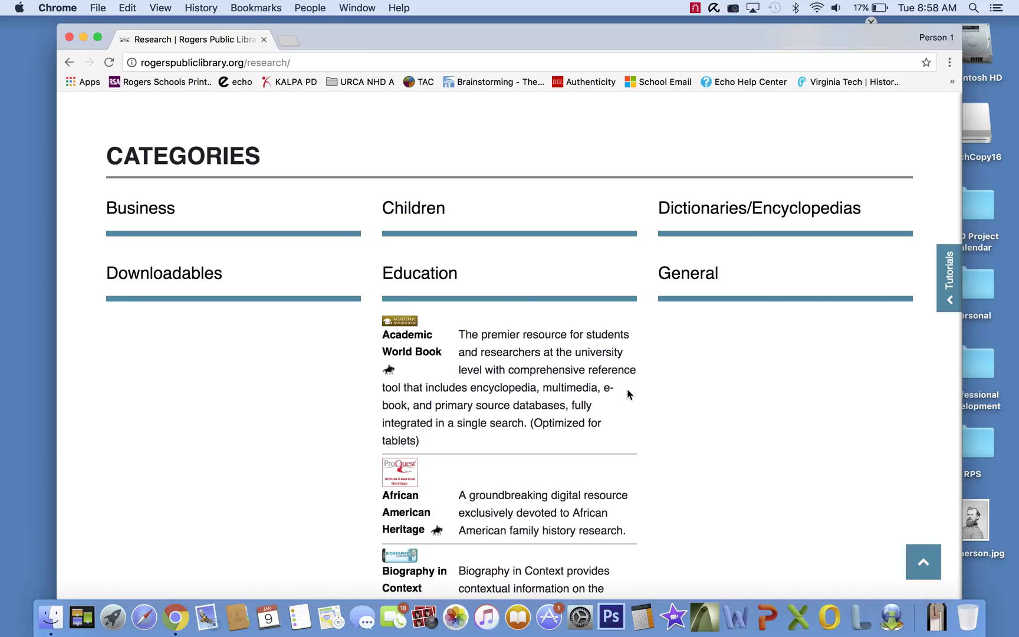
- Find eLibrary Curriculum Edition among the Education databases and open it
scroll(564, 330, down, 15)
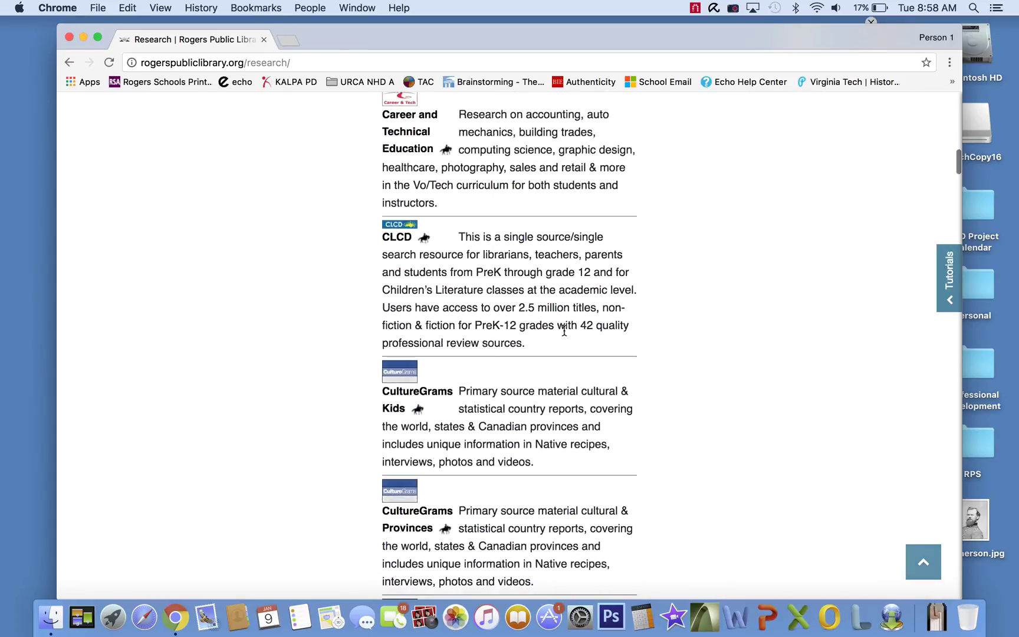
scroll(564, 330, down, 8)
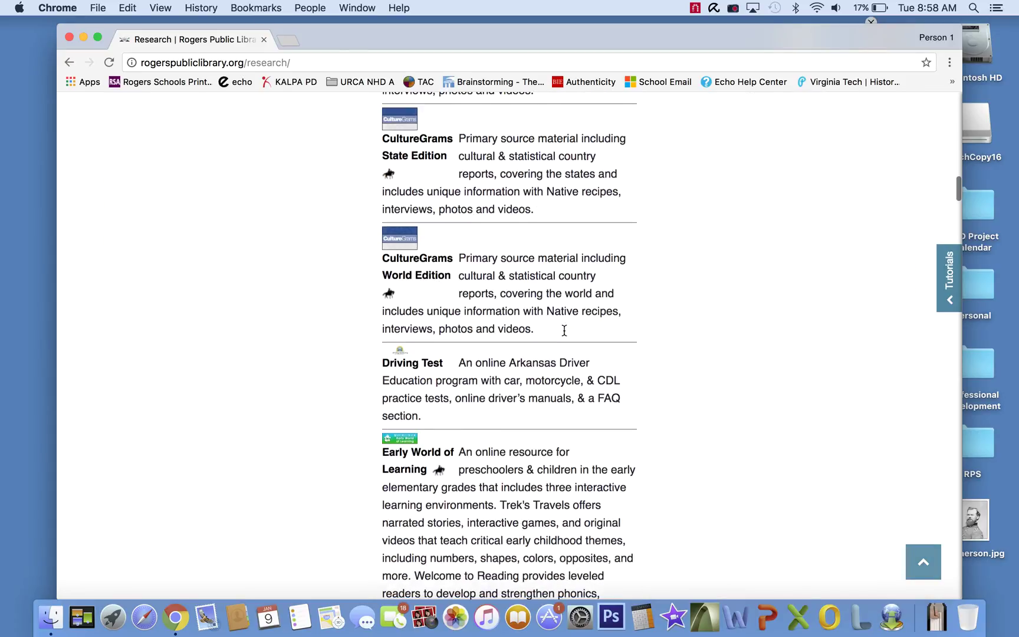
scroll(564, 331, down, 10)
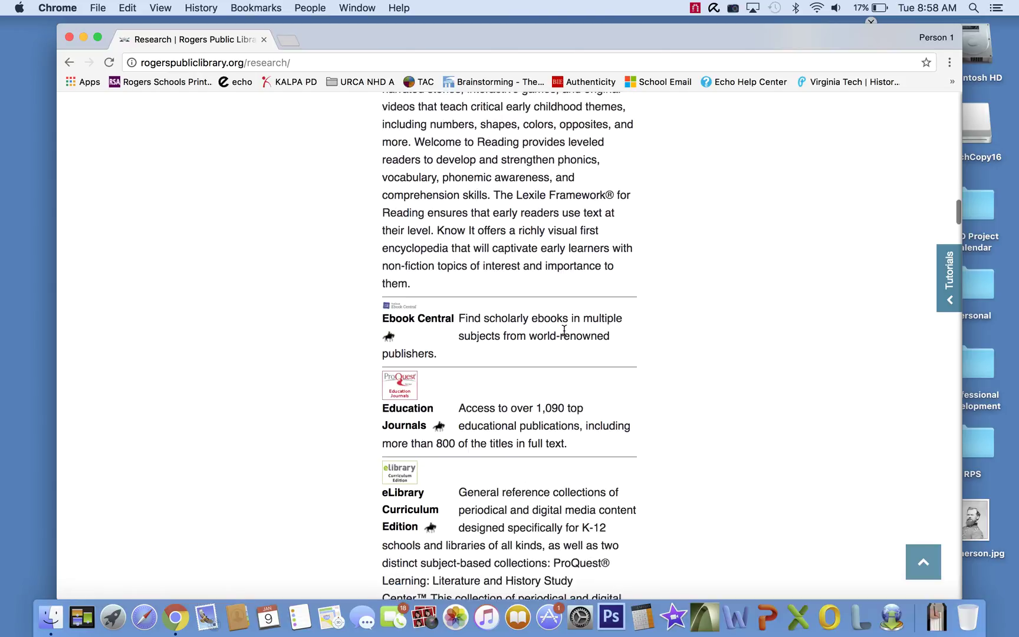
scroll(563, 330, down, 3)
scroll(552, 287, up, 3)
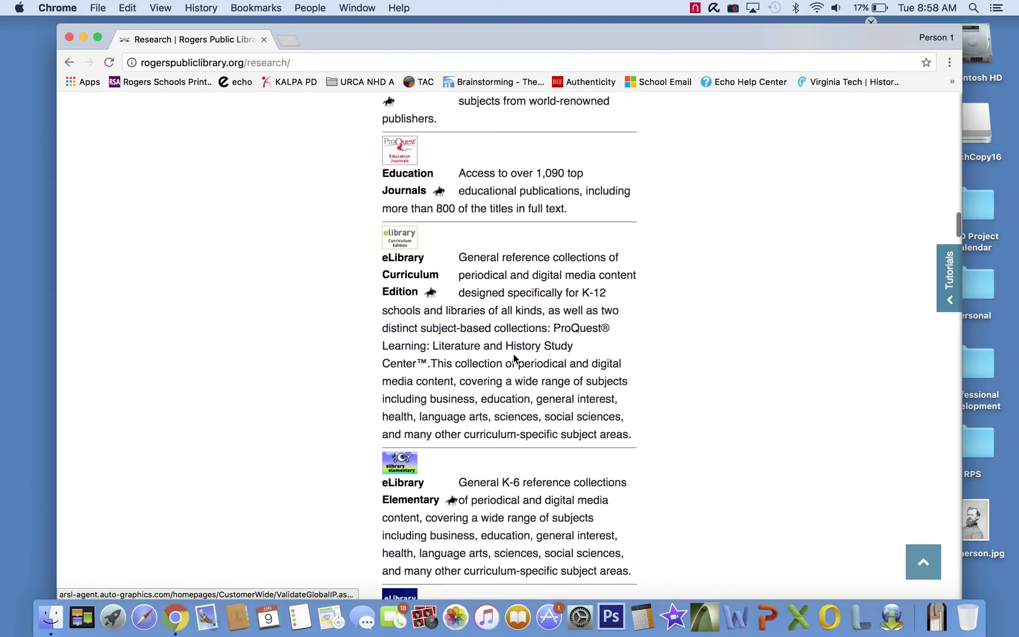
drag(633, 433, 388, 239)
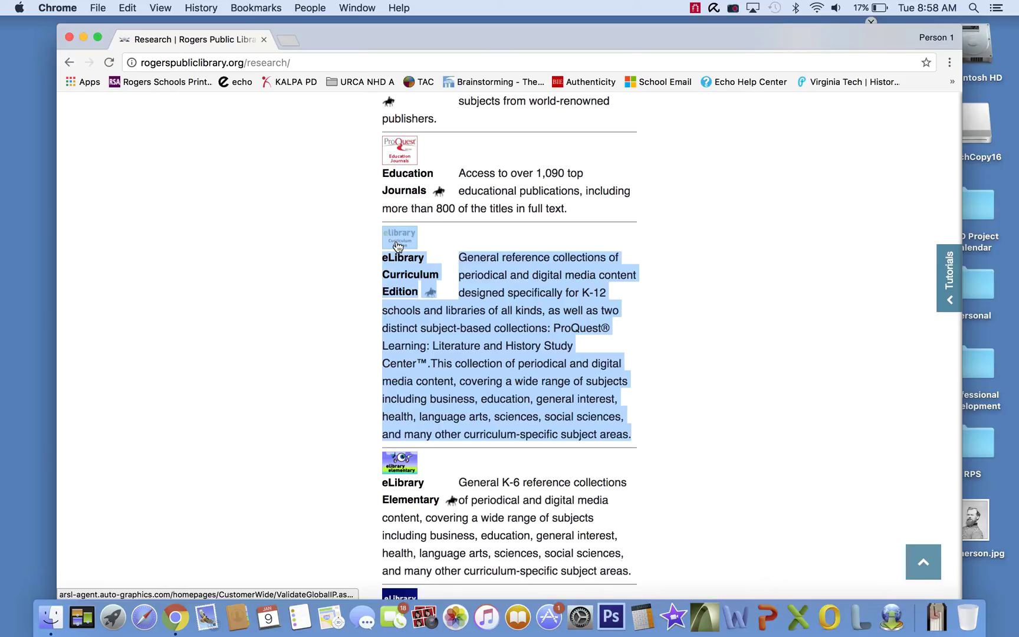
click(396, 245)
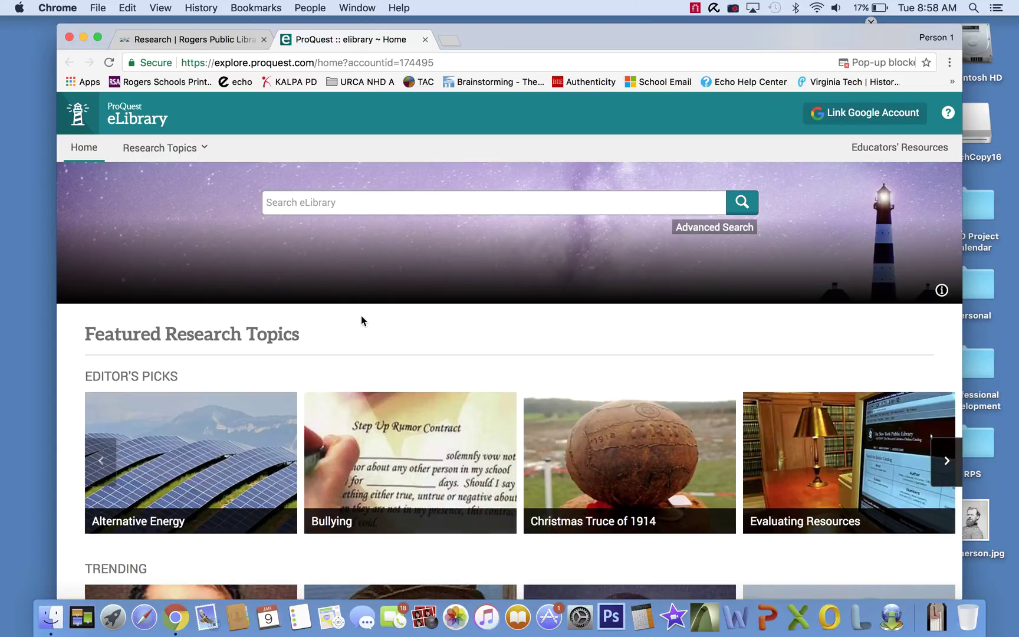
- Search eLibrary for Chester A. Arthur
click(341, 203)
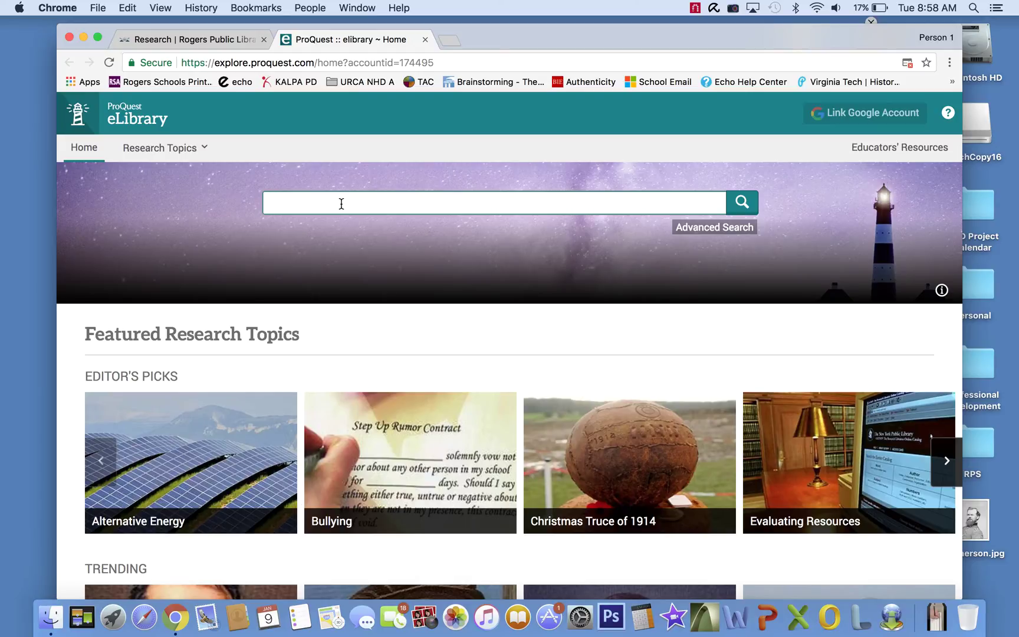
text(hes)
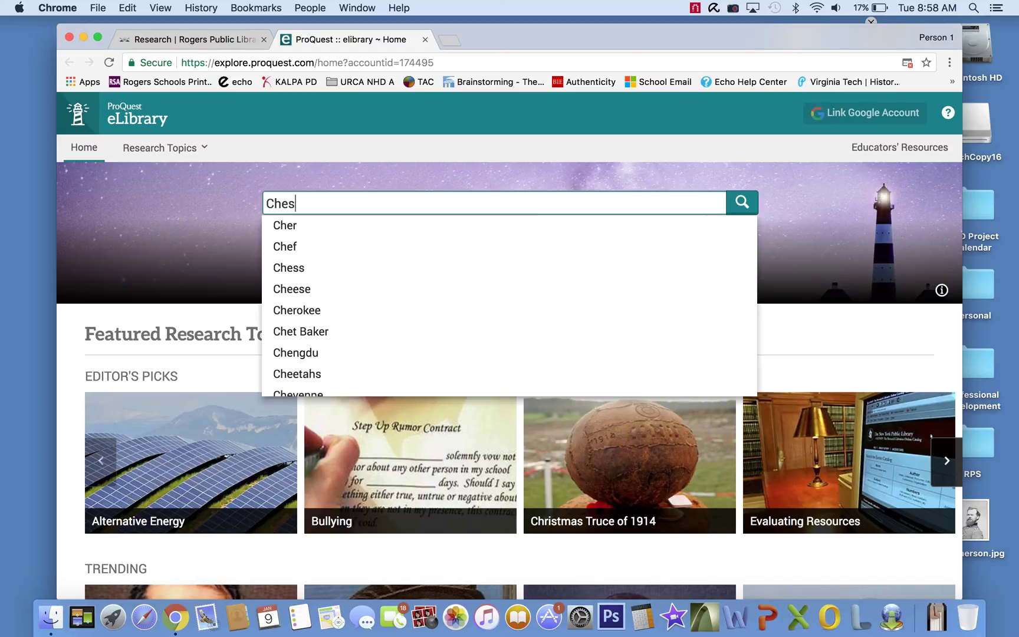
text(ter A. Arth)
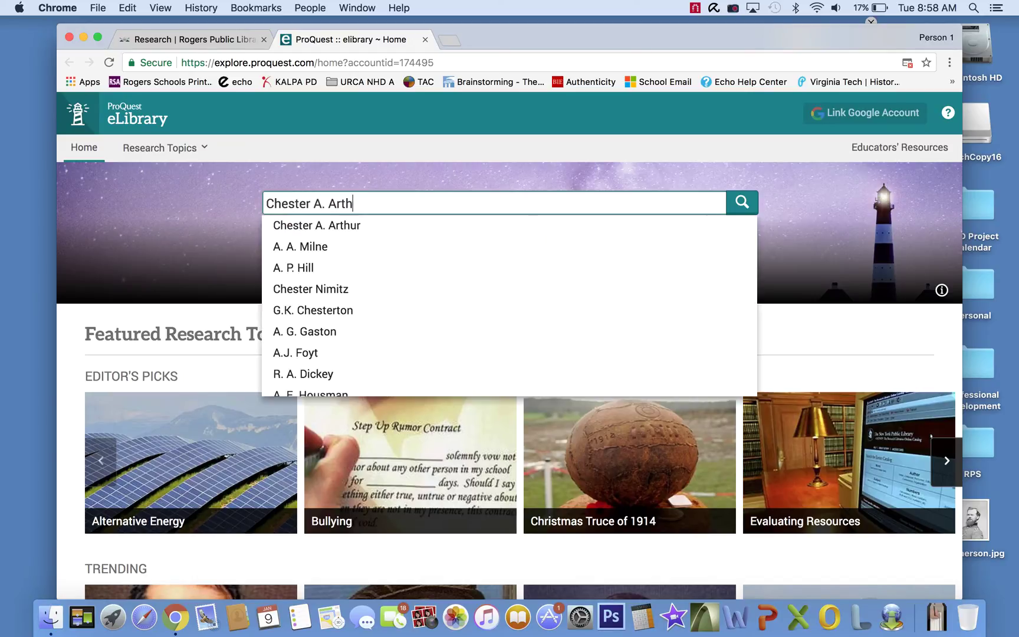
text(ur)
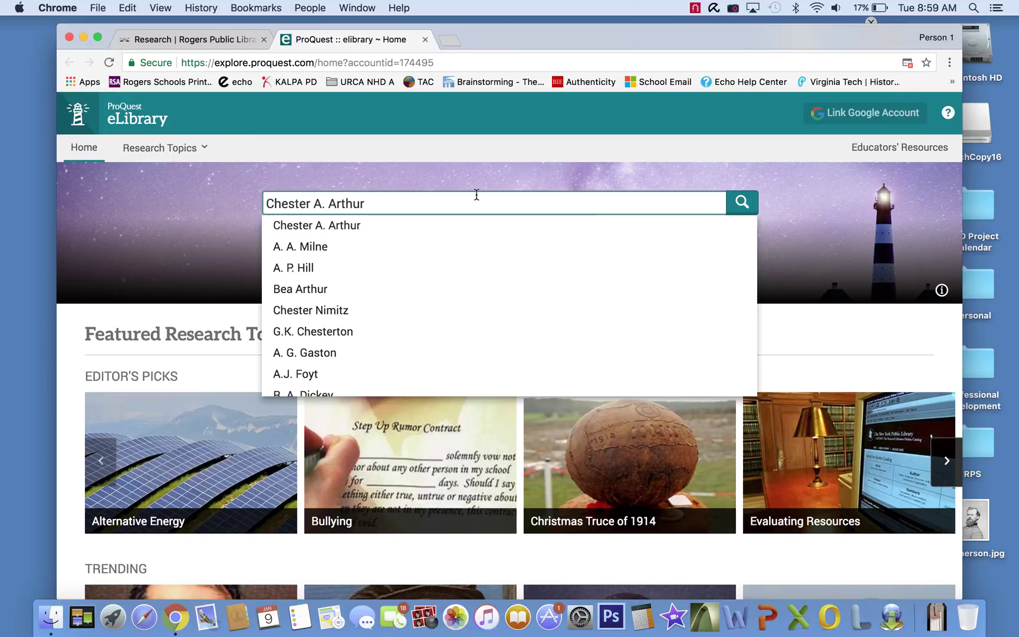
click(749, 203)
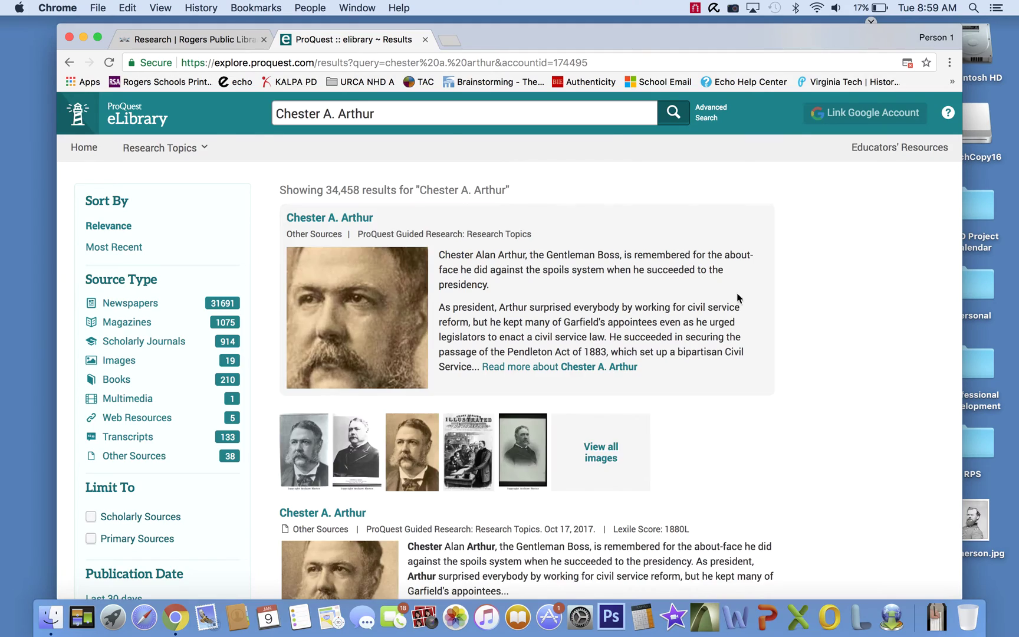
- Look through the list of Chester A. Arthur search results and return to its beginning
scroll(737, 298, down, 10)
scroll(736, 301, down, 20)
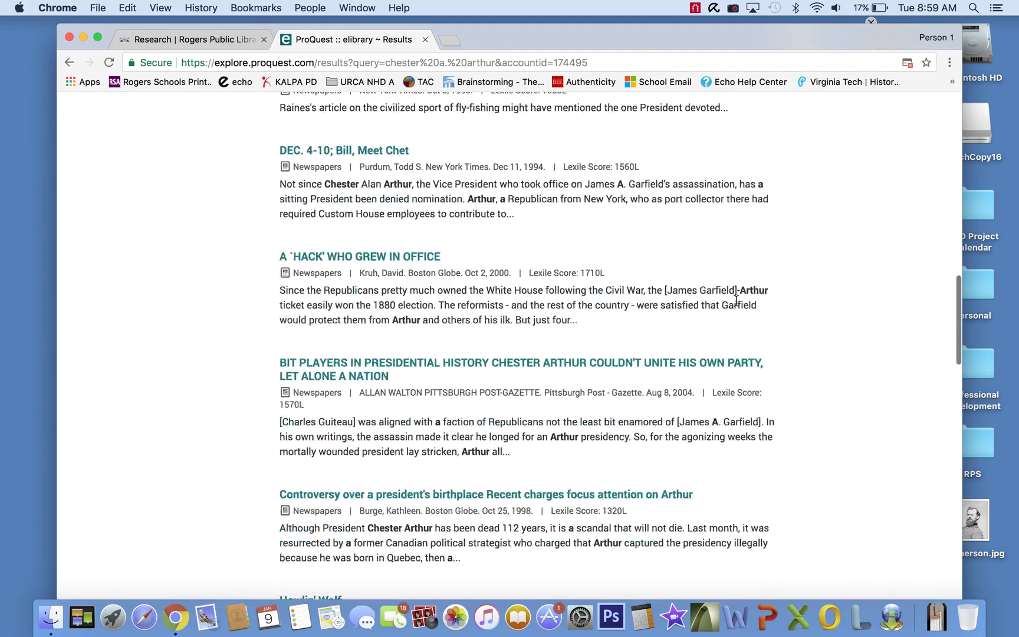
scroll(736, 301, down, 10)
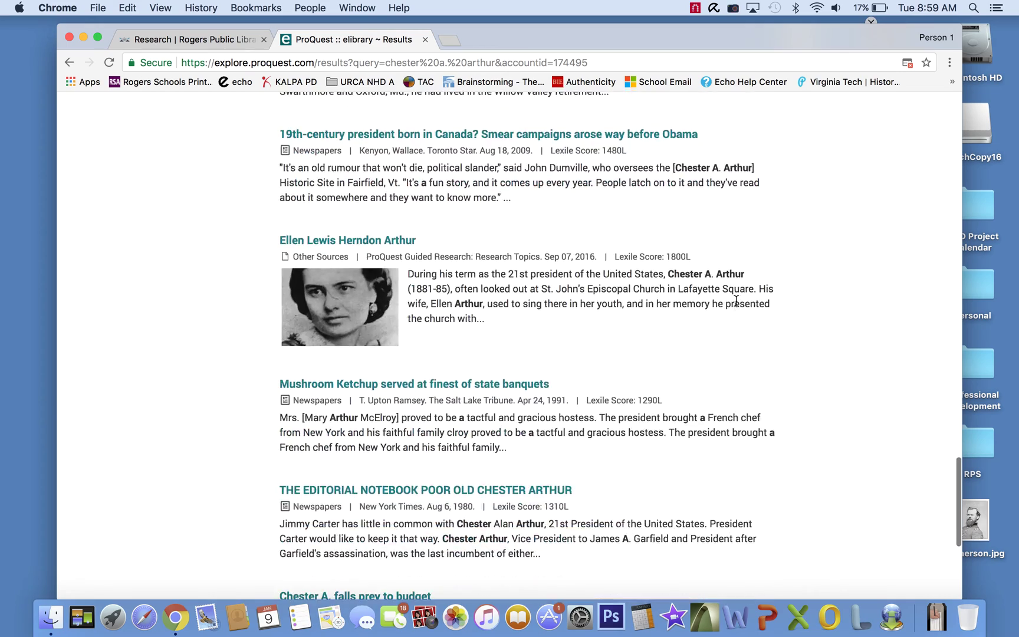
scroll(605, 432, up, 8)
scroll(606, 433, up, 20)
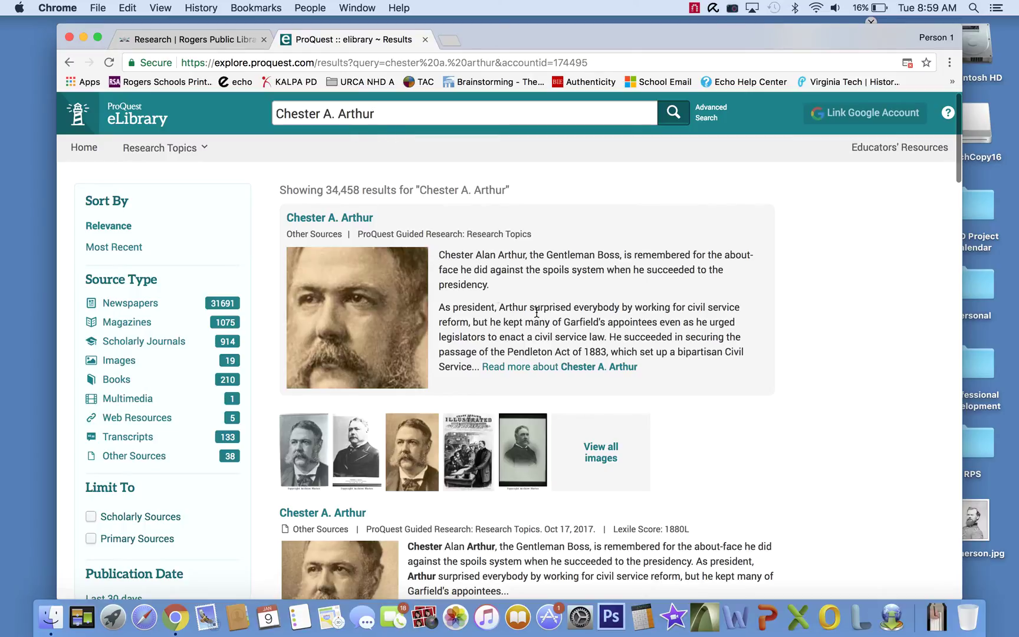
scroll(507, 307, down, 6)
scroll(501, 284, down, 7)
scroll(586, 299, down, 4)
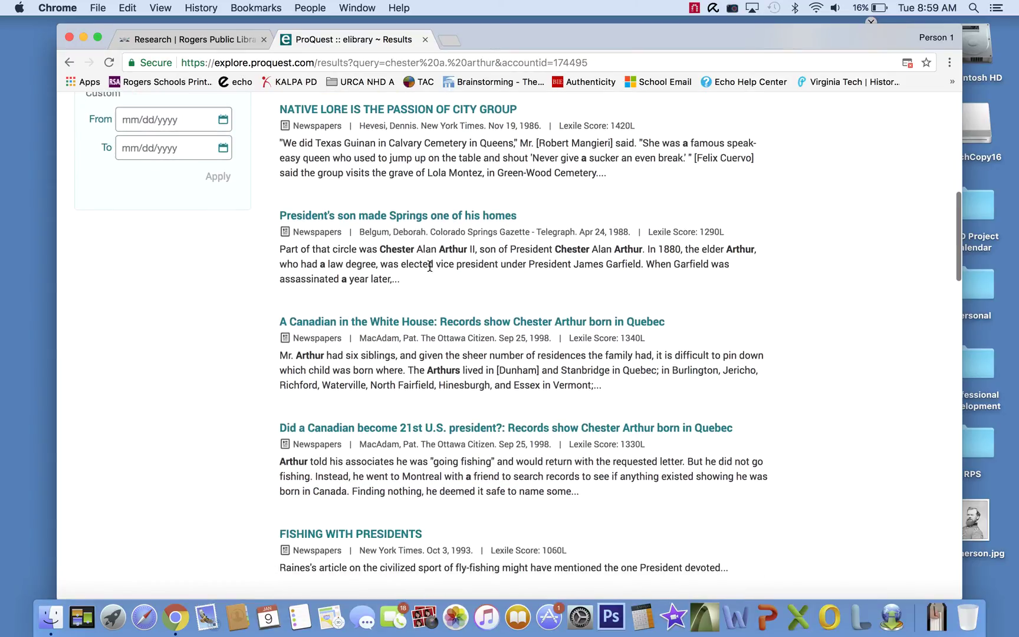
scroll(499, 261, up, 17)
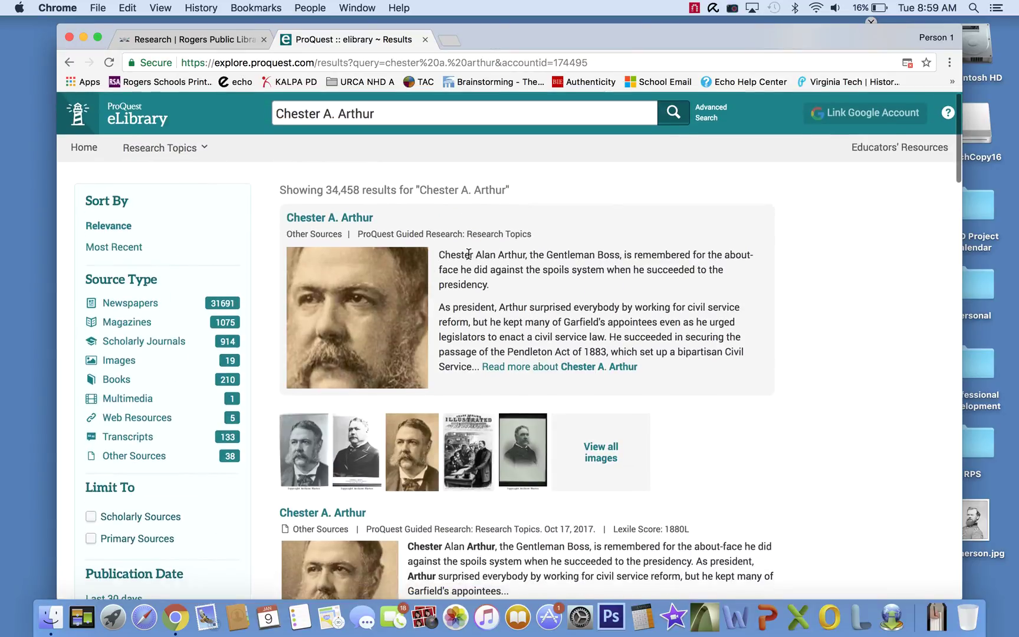
- Open the featured Chester A. Arthur research topic and look over its introduction and 21st U.S. President section
click(338, 219)
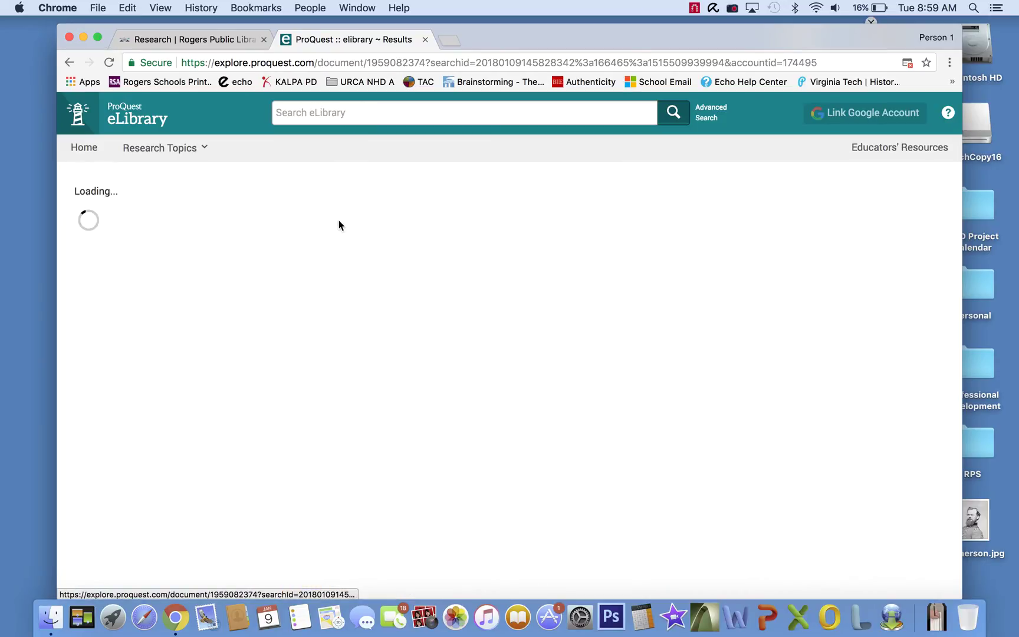
scroll(367, 363, down, 2)
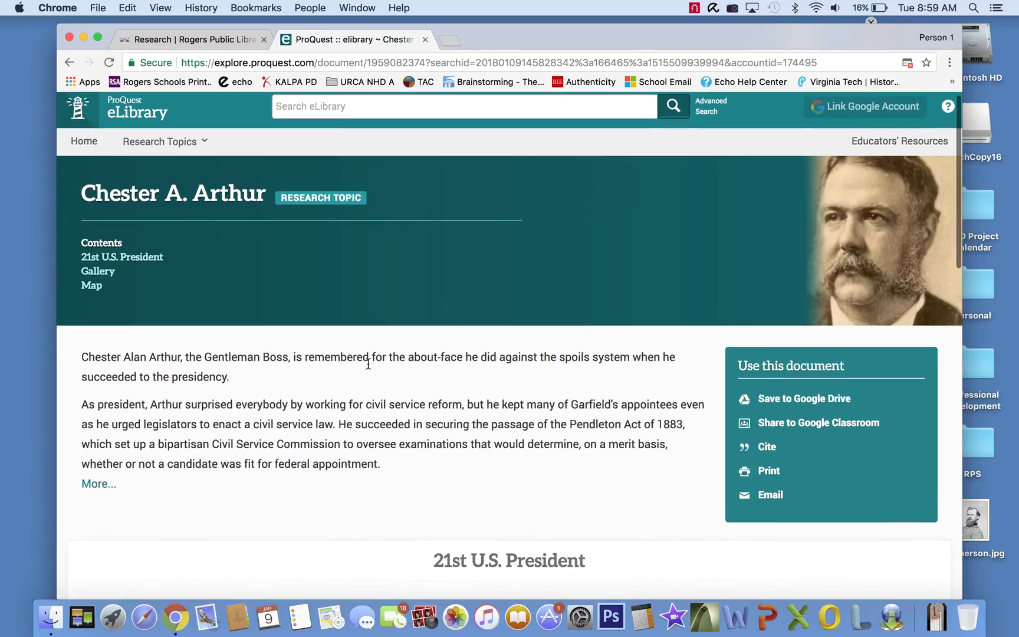
scroll(367, 363, down, 6)
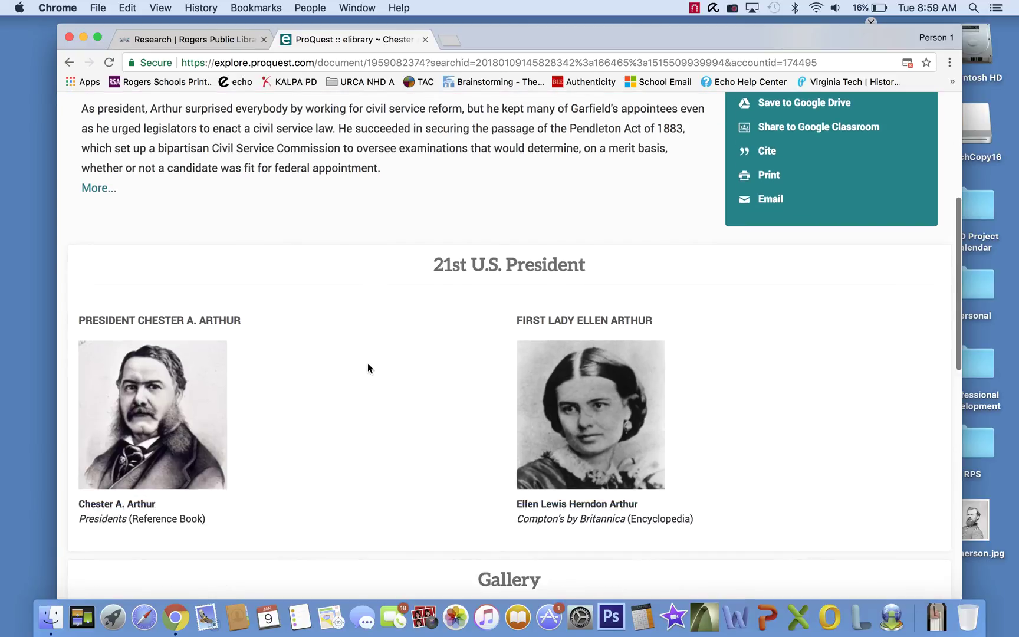
scroll(368, 368, down, 3)
scroll(367, 368, up, 5)
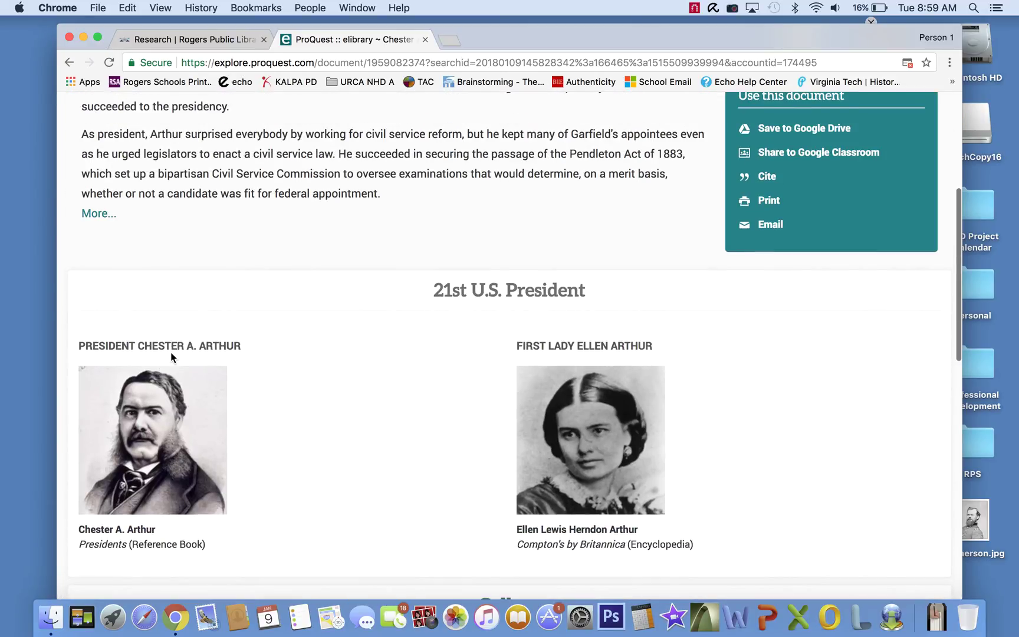
- View the Chester A. Arthur portrait from the 21st U.S. President section, and return to the research topic
click(153, 417)
scroll(303, 357, down, 4)
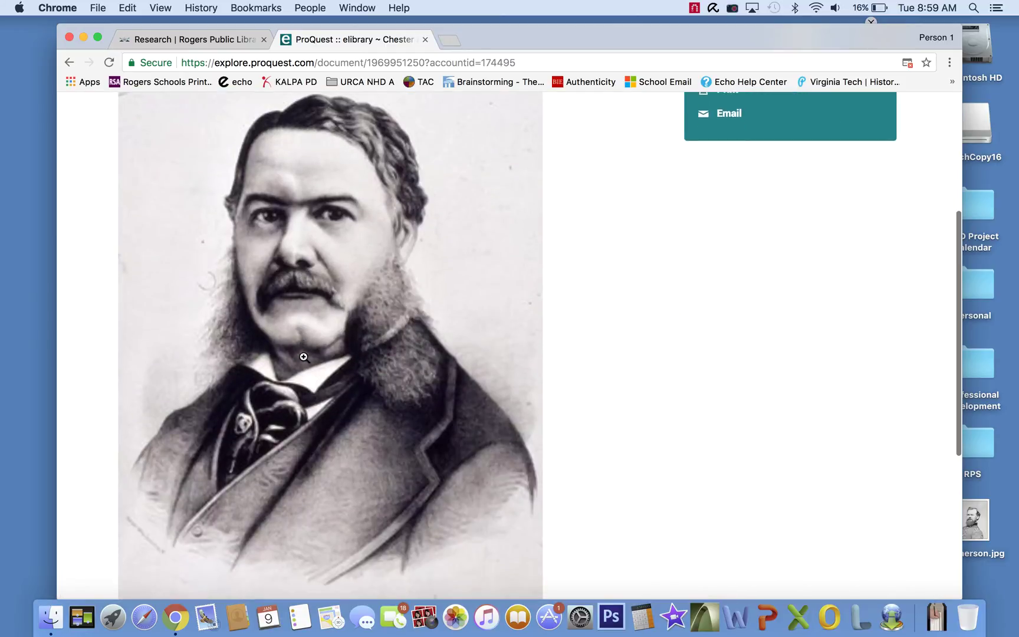
scroll(303, 357, down, 5)
scroll(303, 356, up, 3)
scroll(303, 355, up, 5)
scroll(303, 356, down, 1)
click(69, 62)
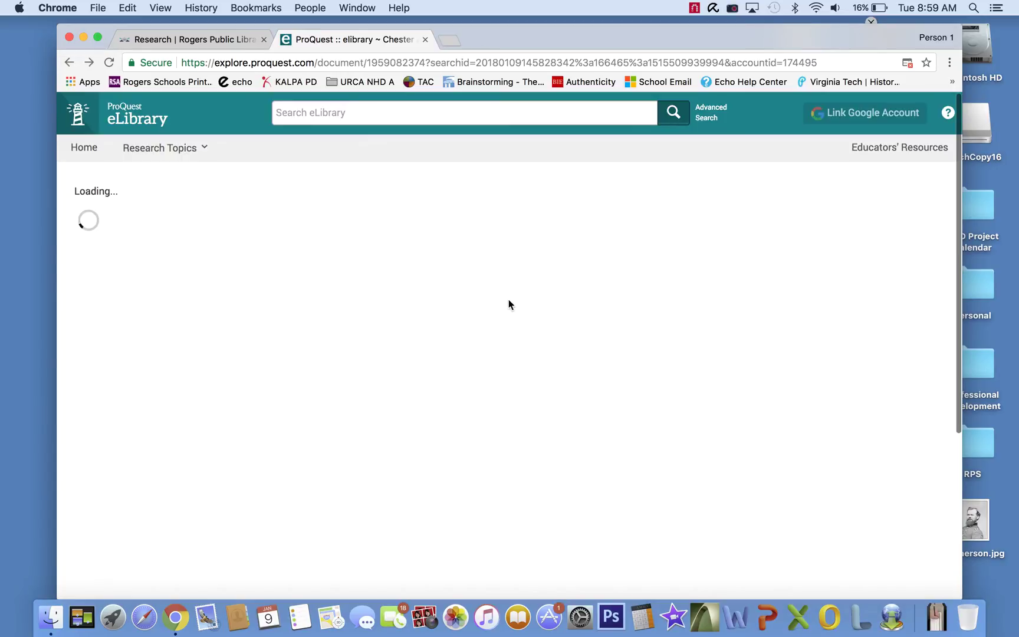
- Open the Frank Leslie's Illustrated Newspaper cover from the topic's Gallery and examine the image and its caption
scroll(505, 347, down, 6)
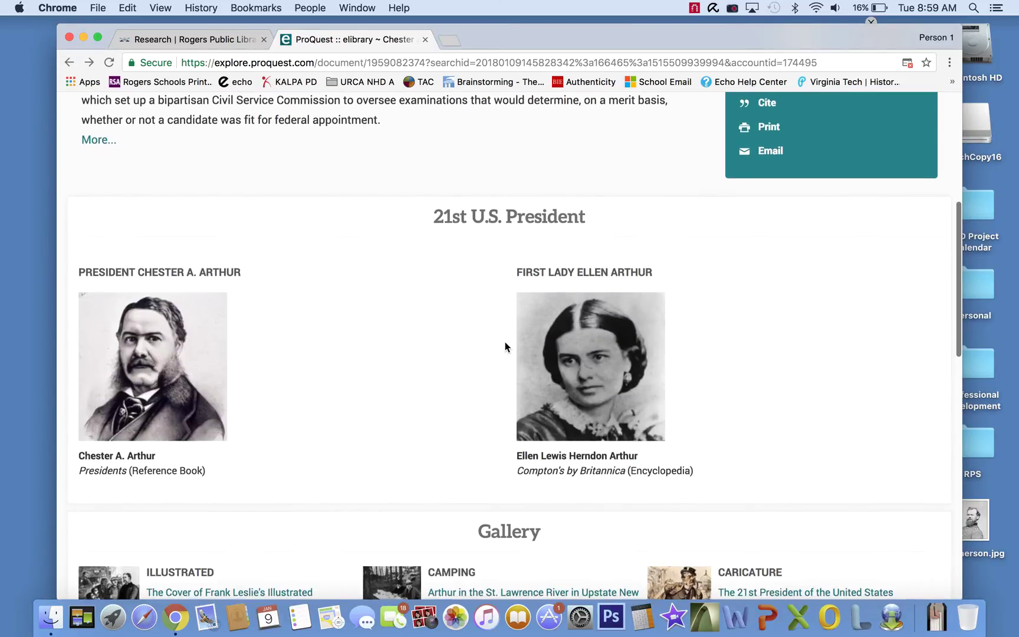
scroll(590, 330, down, 5)
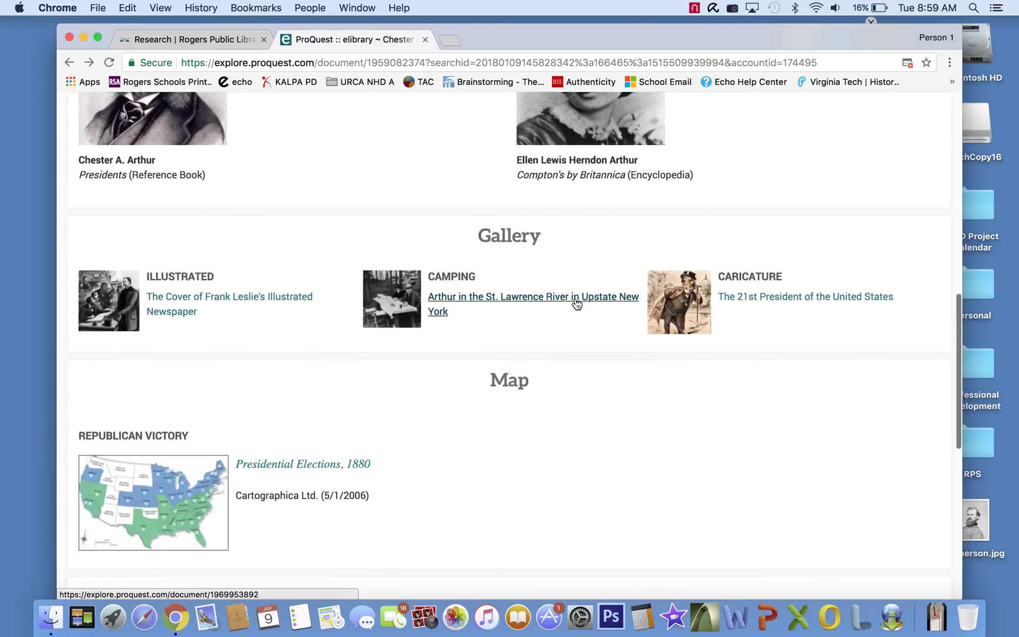
click(168, 302)
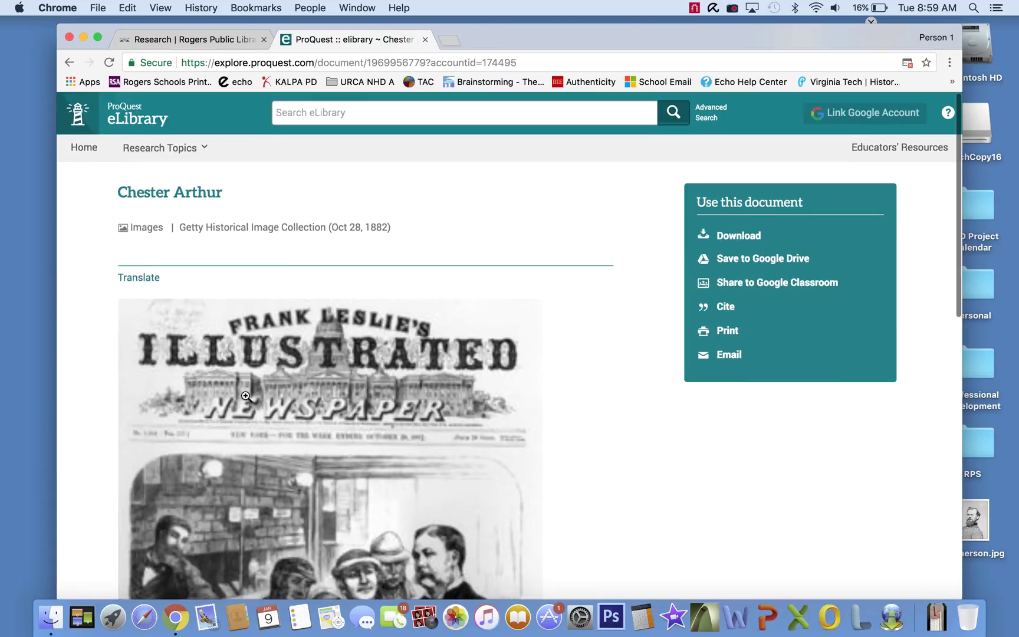
scroll(247, 397, down, 3)
scroll(247, 397, down, 4)
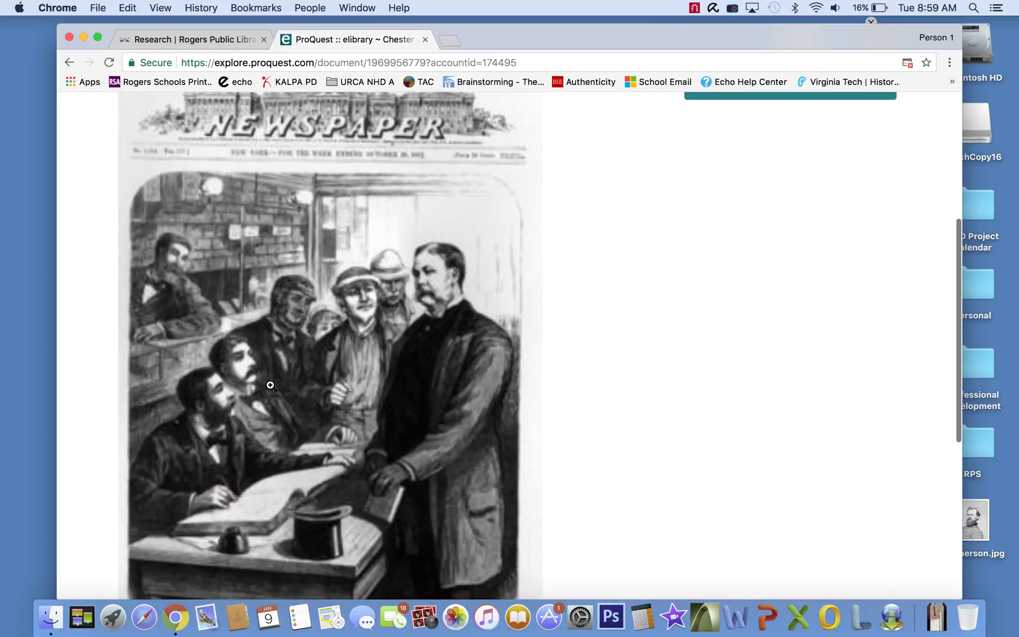
scroll(321, 371, up, 2)
scroll(321, 372, down, 5)
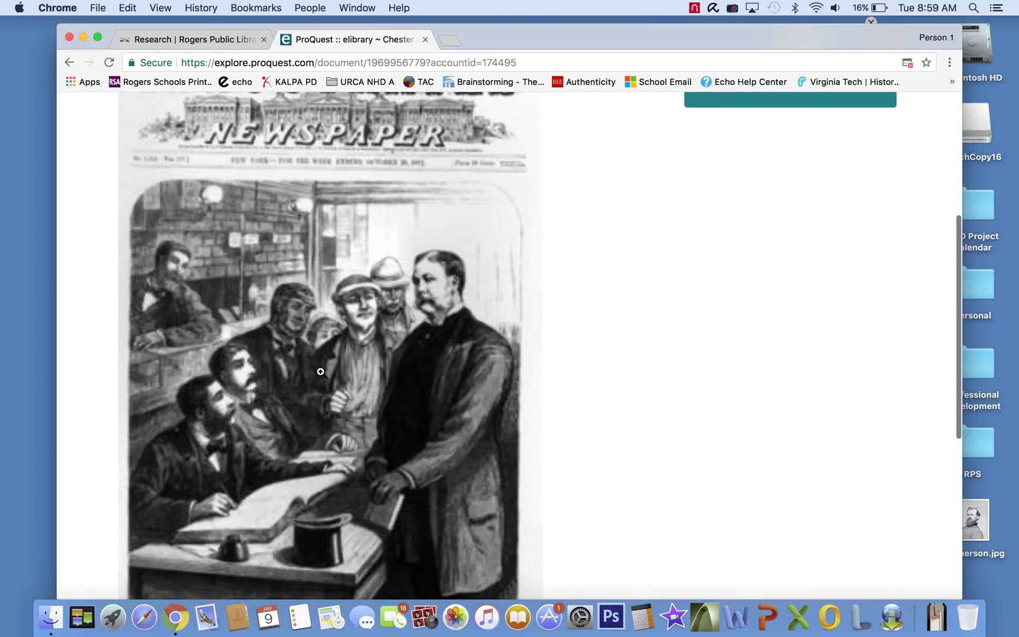
scroll(320, 371, down, 6)
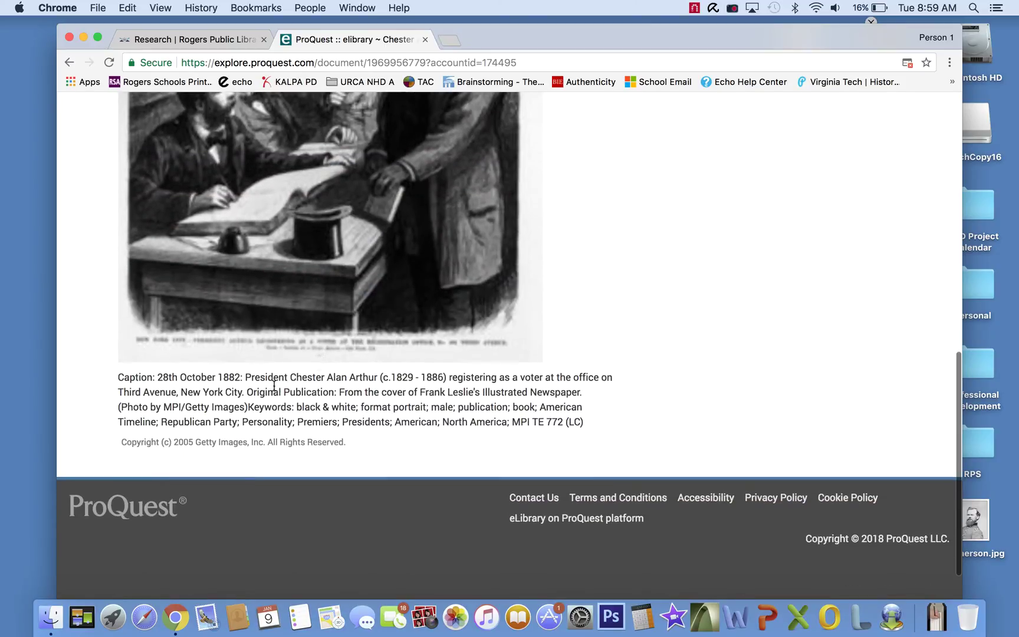
scroll(405, 403, up, 5)
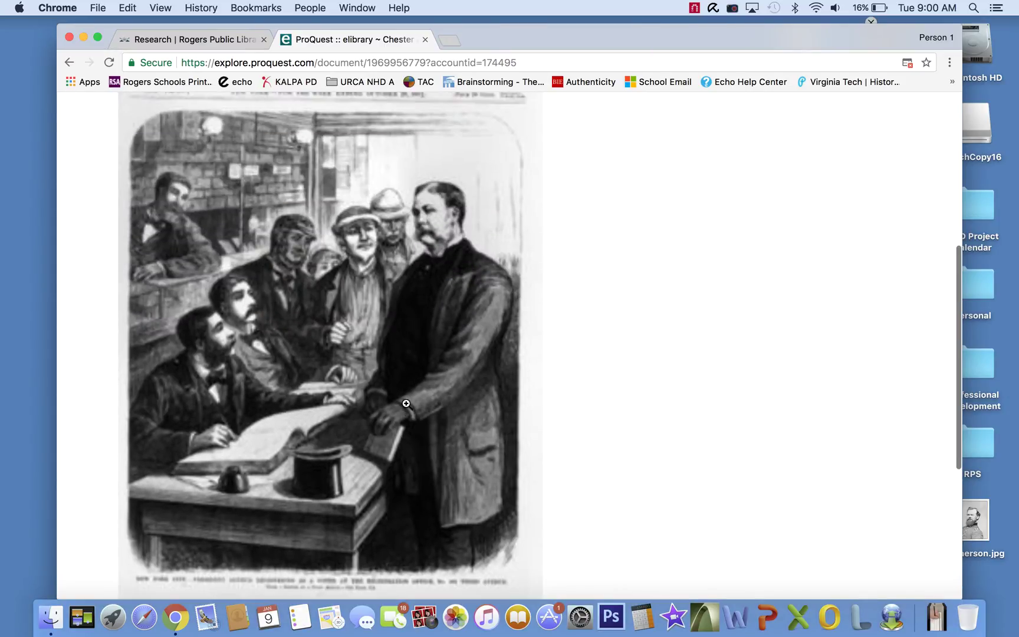
- Return to the Chester A. Arthur research topic and open the Presidential Elections, 1880 map from its Map section
click(81, 62)
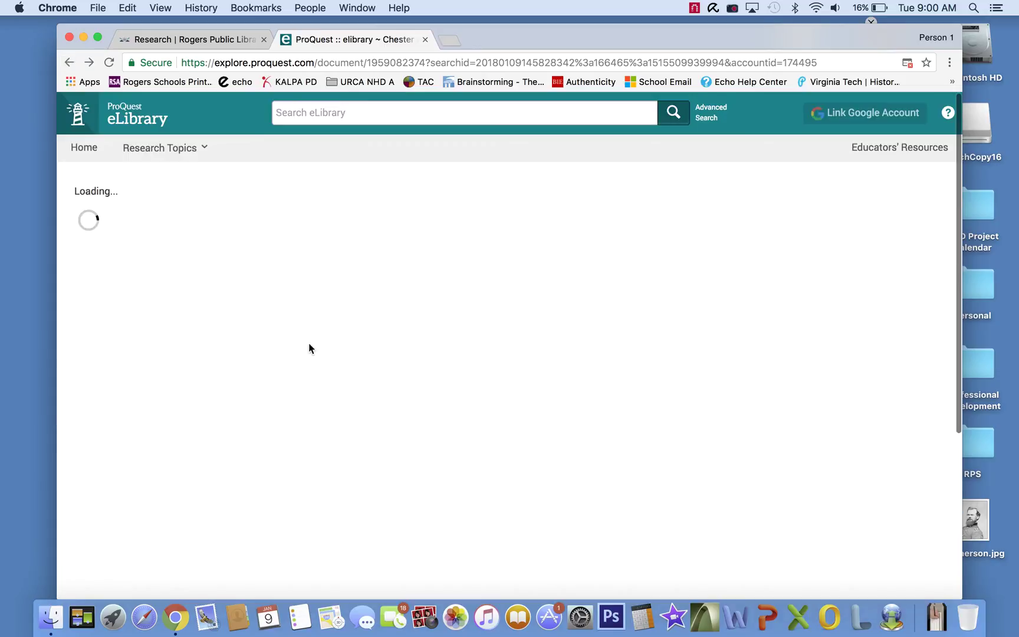
scroll(344, 382, down, 17)
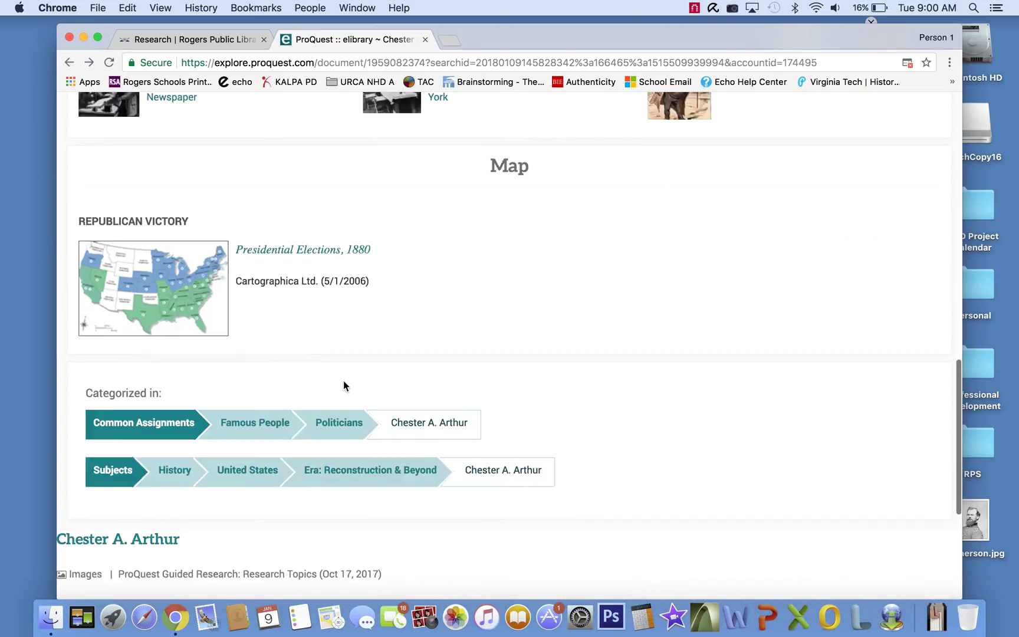
scroll(345, 385, up, 10)
scroll(345, 386, down, 5)
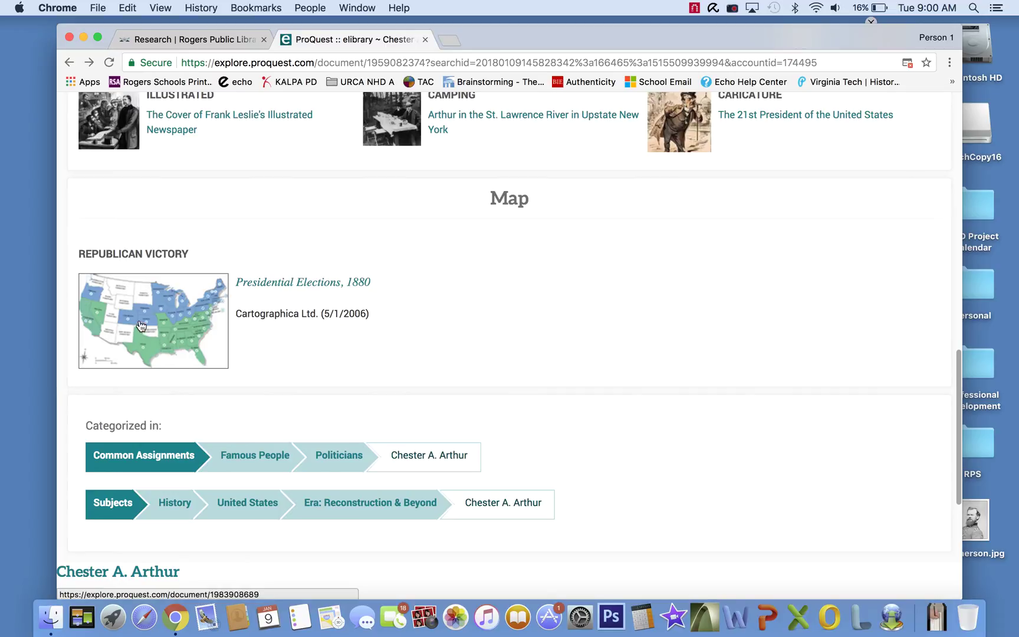
click(140, 329)
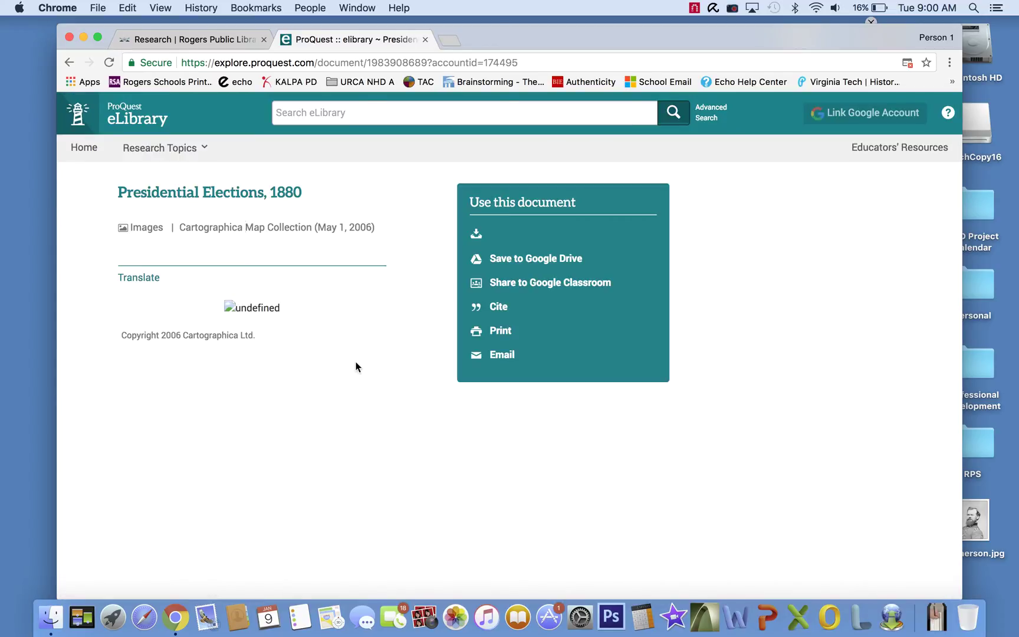
- Go back from the map page to the research topic and review its sections up to the introduction
click(69, 62)
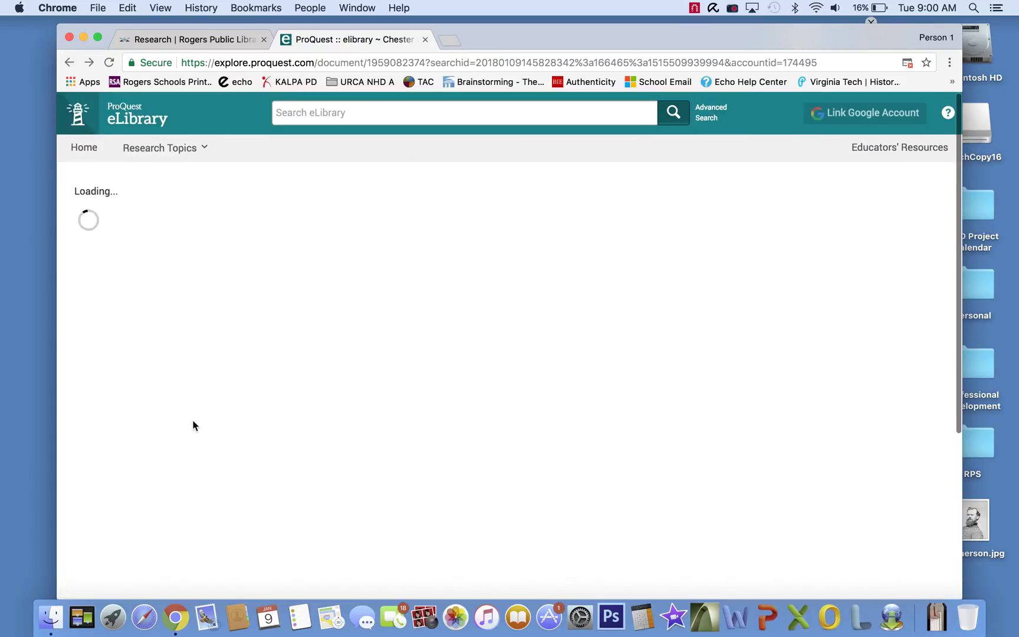
scroll(247, 425, down, 15)
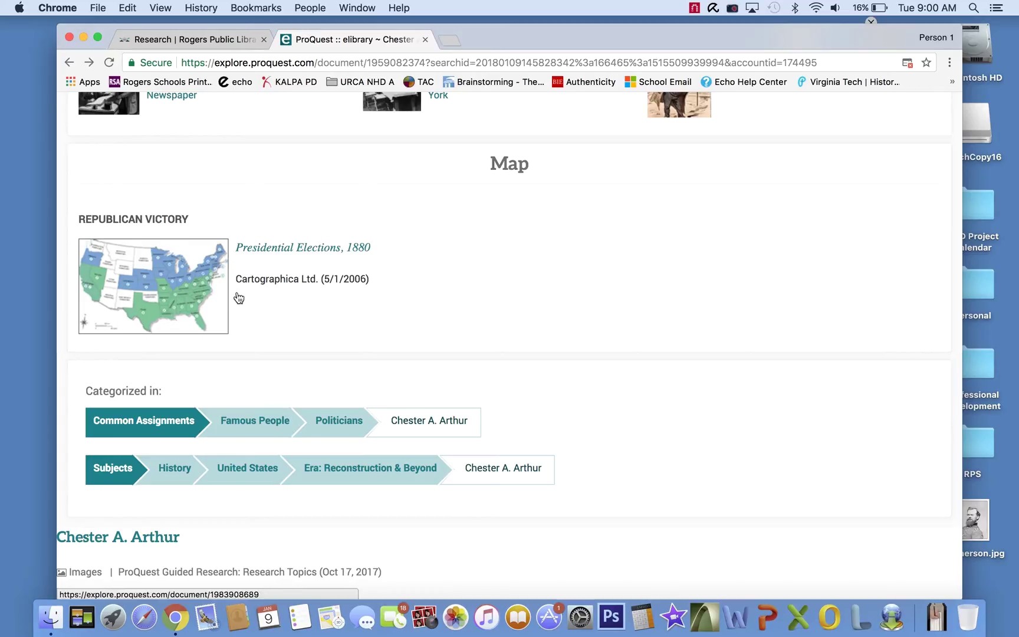
scroll(290, 297, up, 8)
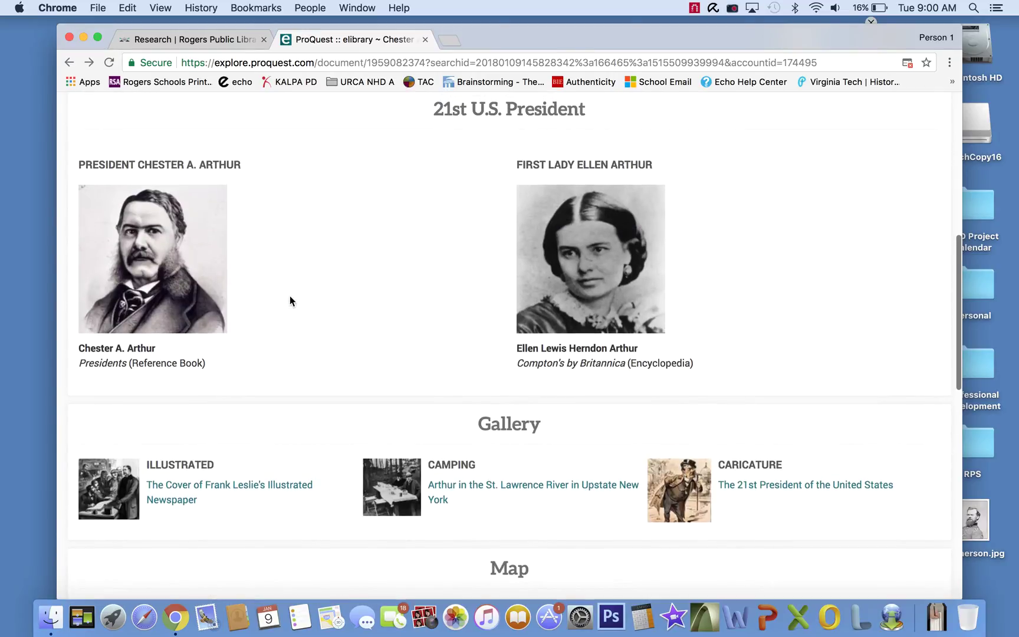
scroll(289, 296, up, 8)
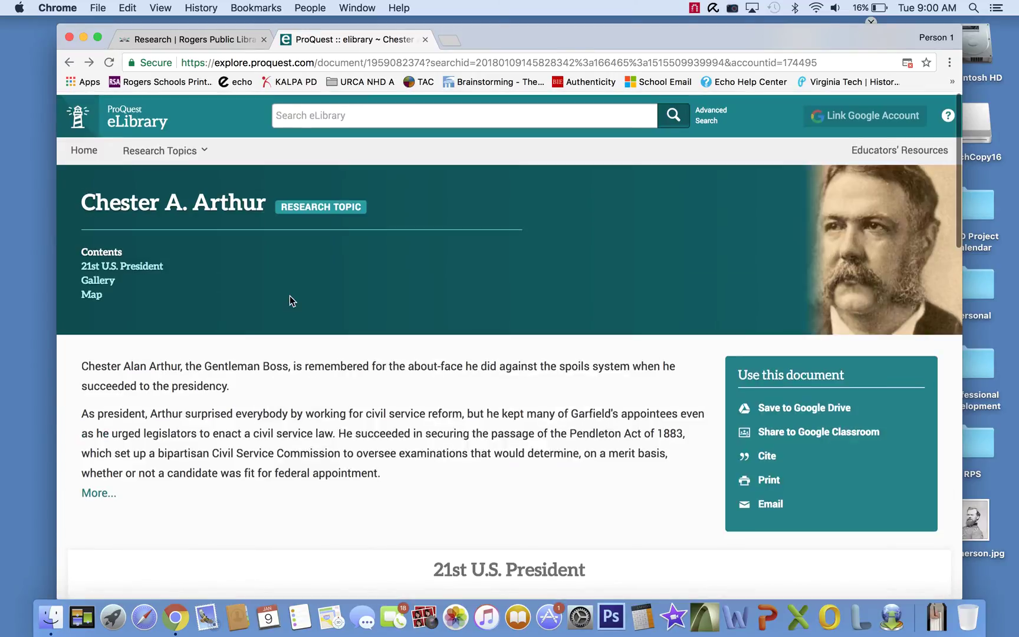
- Return to the Chester A. Arthur search results and look through the newspaper articles listed below the featured topic and images
click(69, 62)
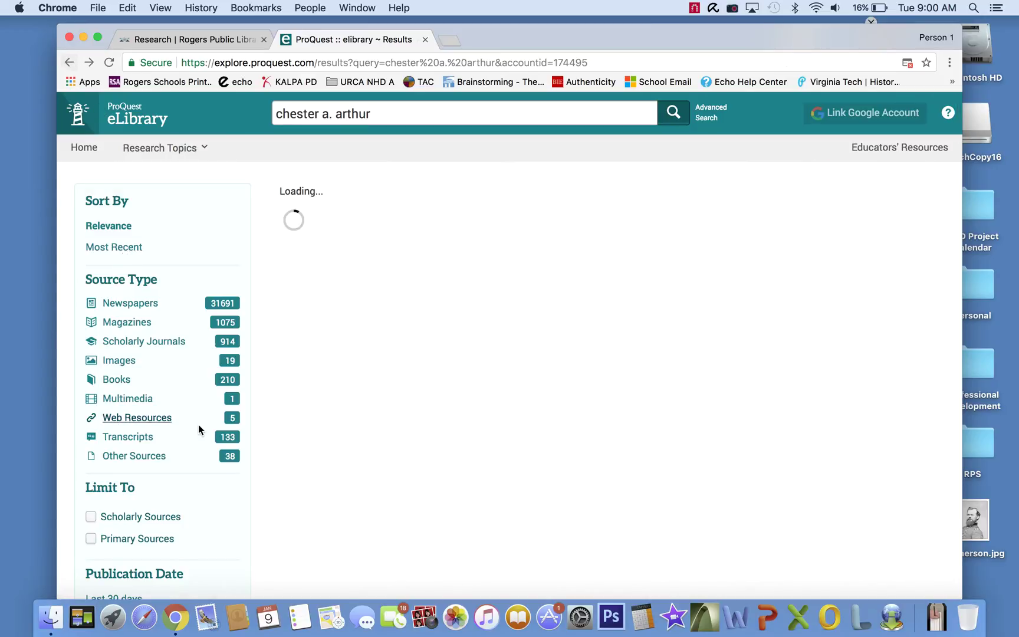
scroll(604, 260, down, 6)
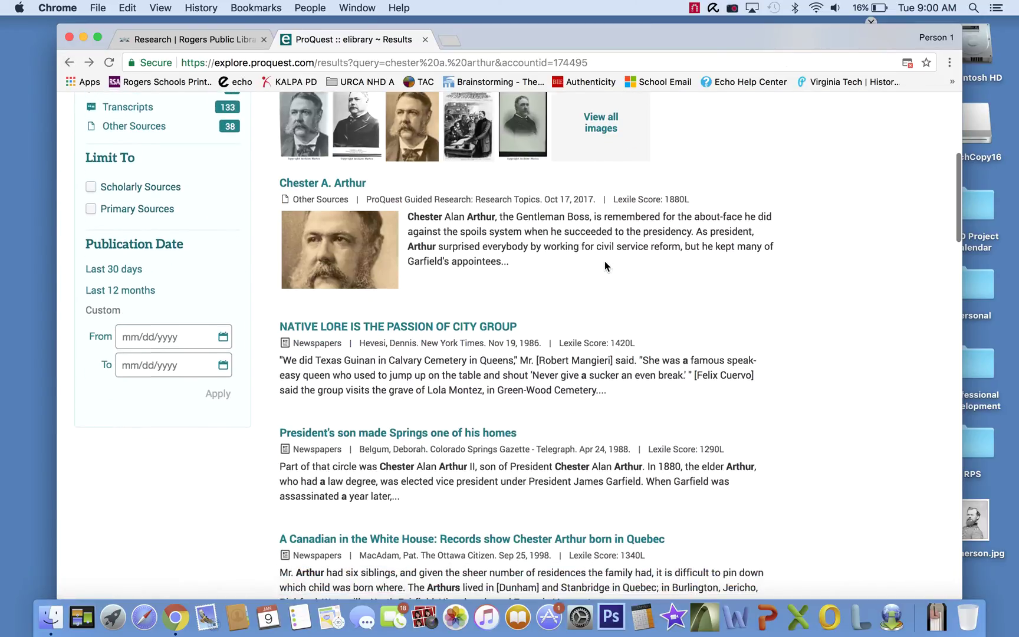
scroll(578, 236, down, 6)
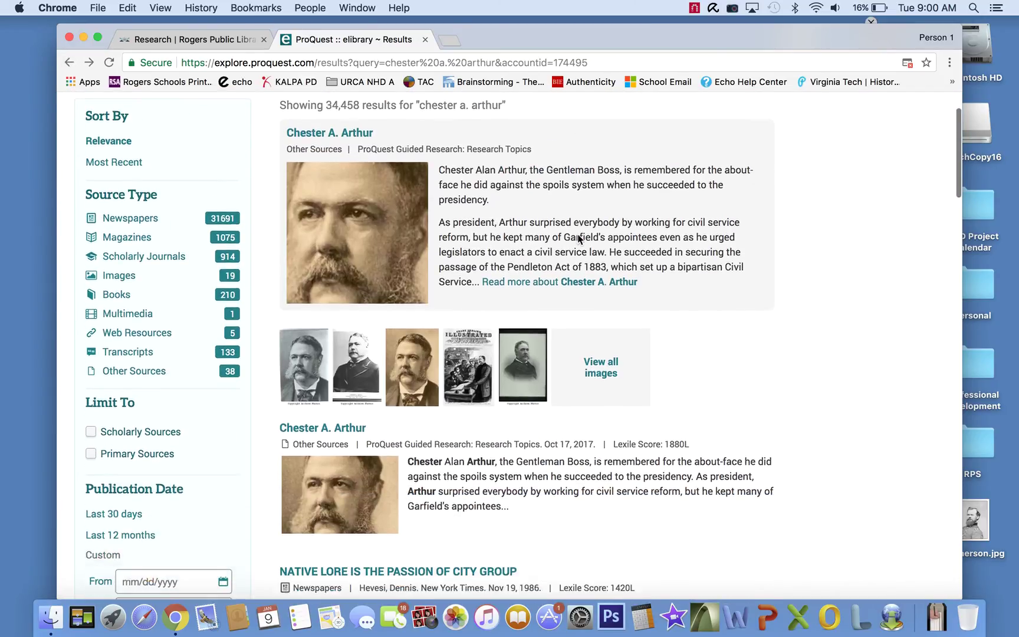
scroll(577, 239, down, 1)
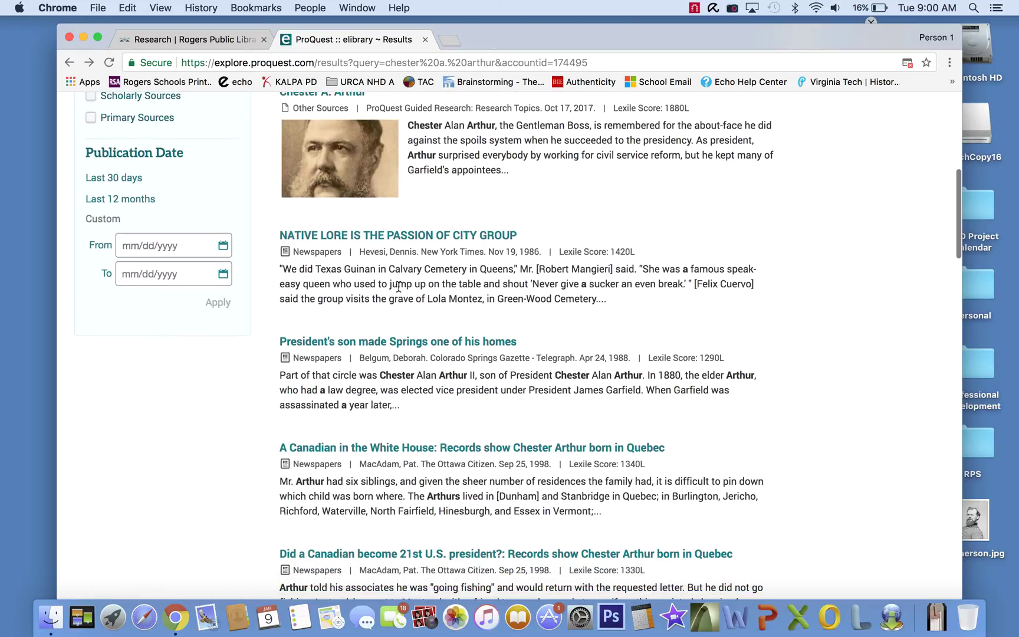
scroll(448, 238, down, 3)
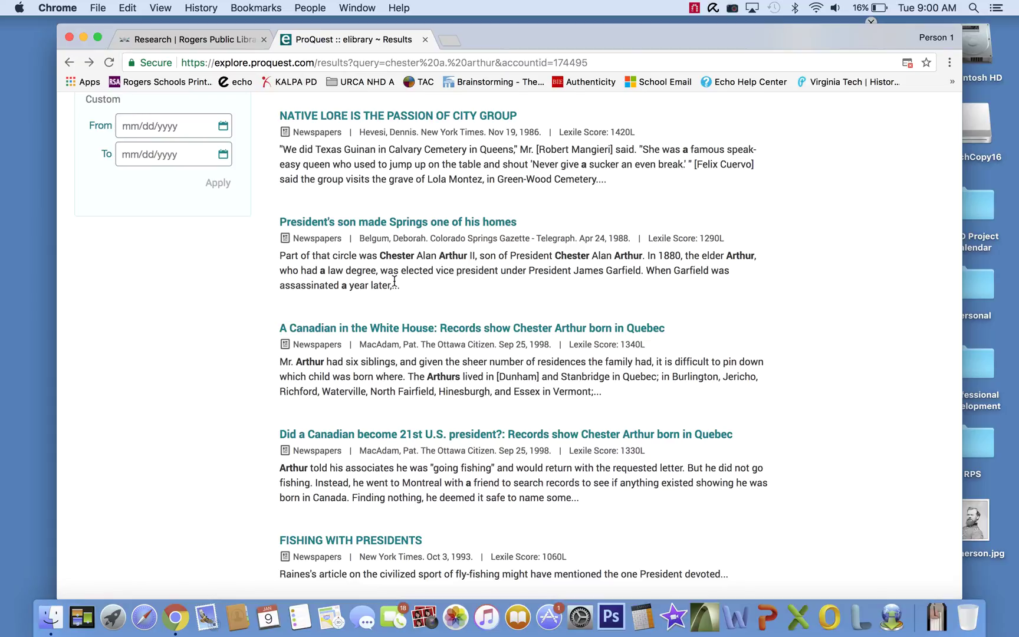
scroll(394, 281, down, 3)
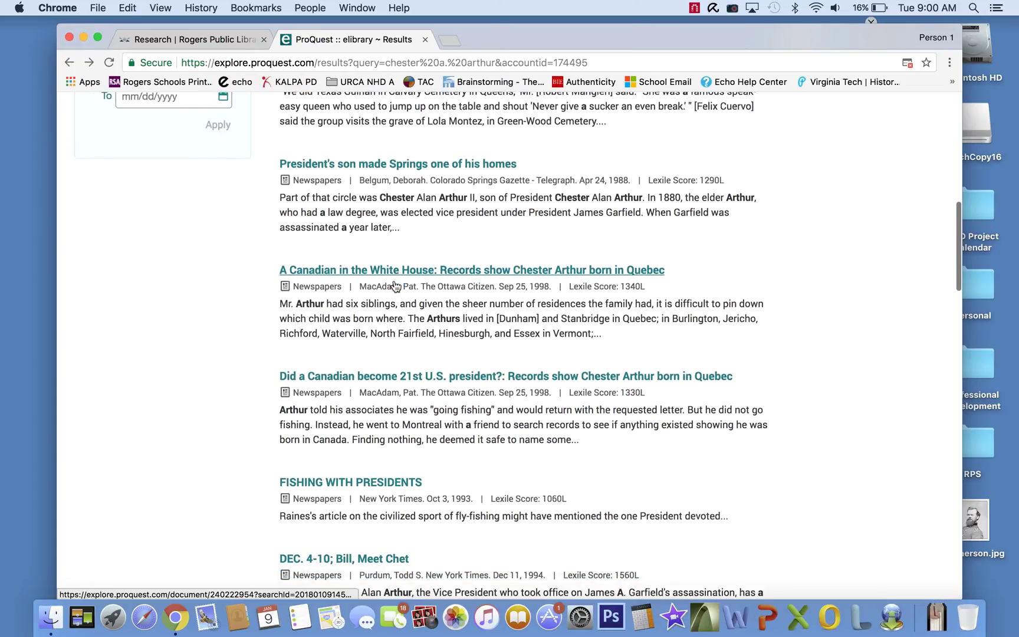
scroll(394, 281, down, 2)
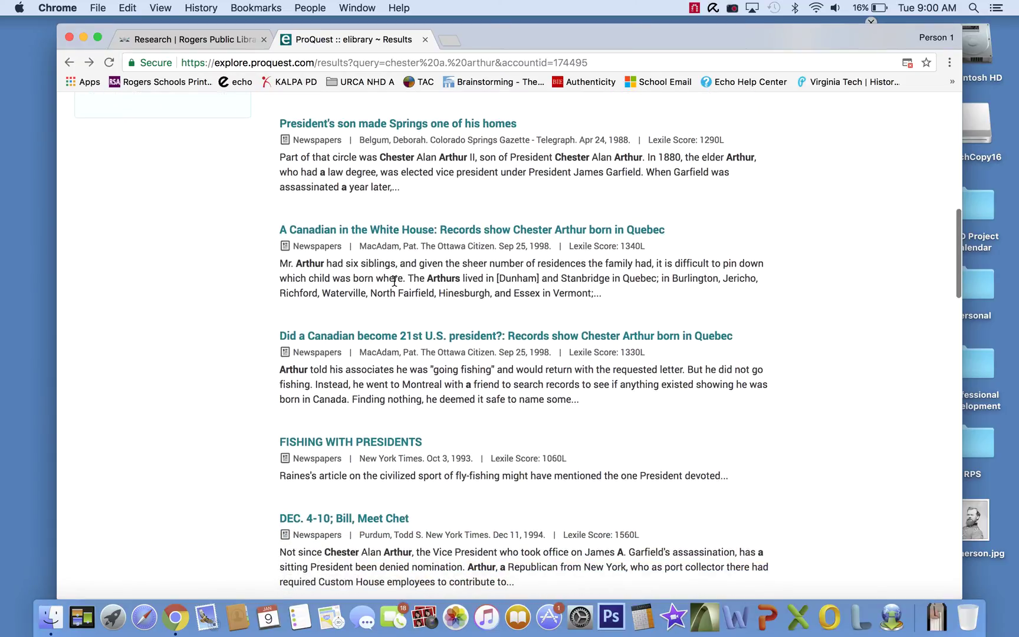
scroll(394, 280, down, 1)
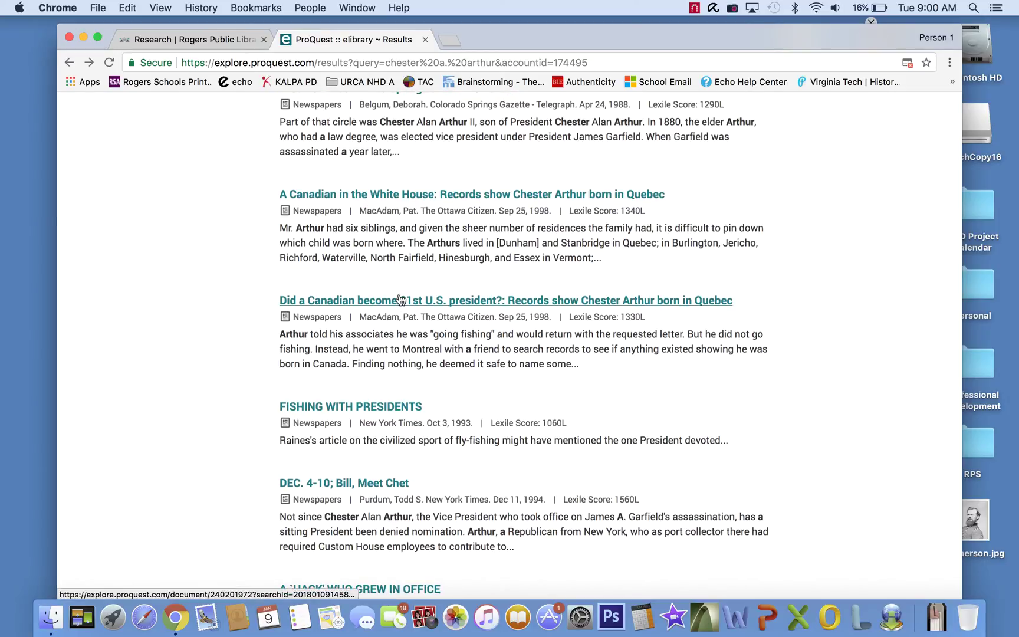
- Open the article "Did a Canadian become 21st U.S. president?" and highlight The Ottawa Citizen in its source line
click(400, 300)
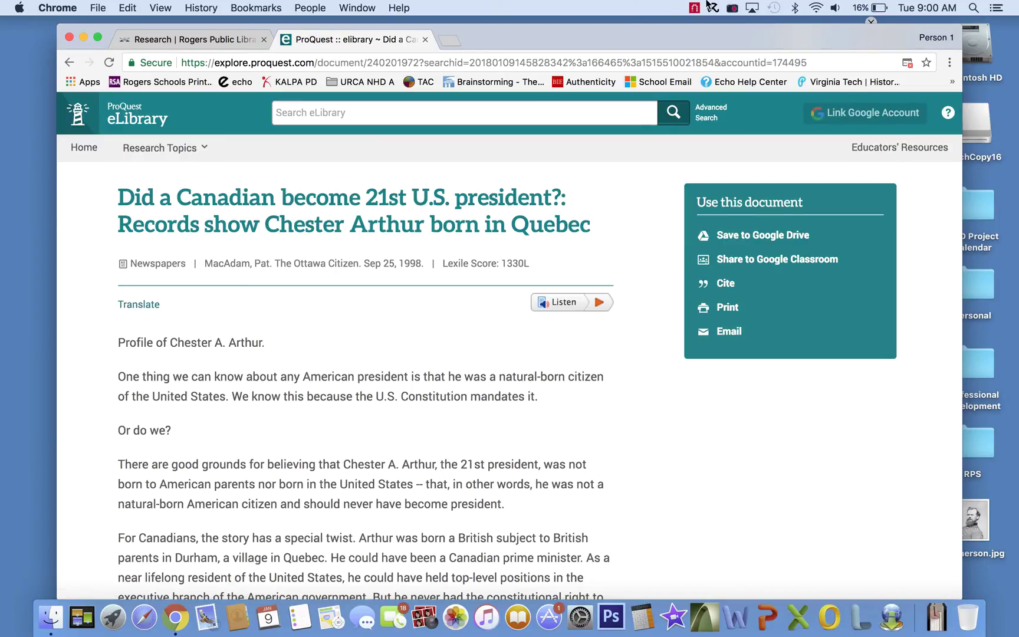
scroll(477, 404, down, 5)
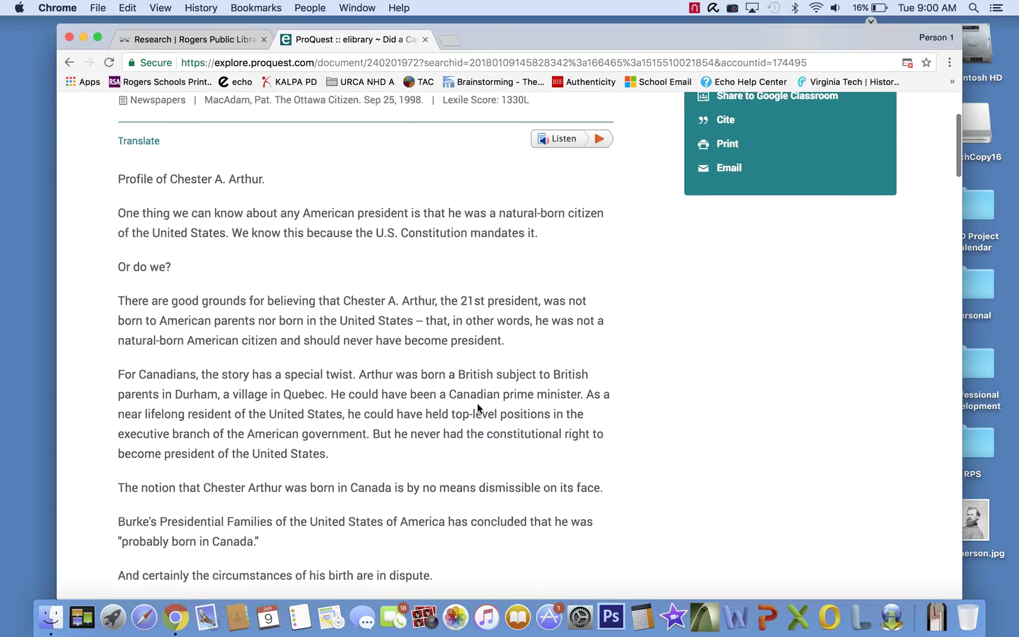
scroll(477, 403, up, 3)
scroll(477, 403, up, 2)
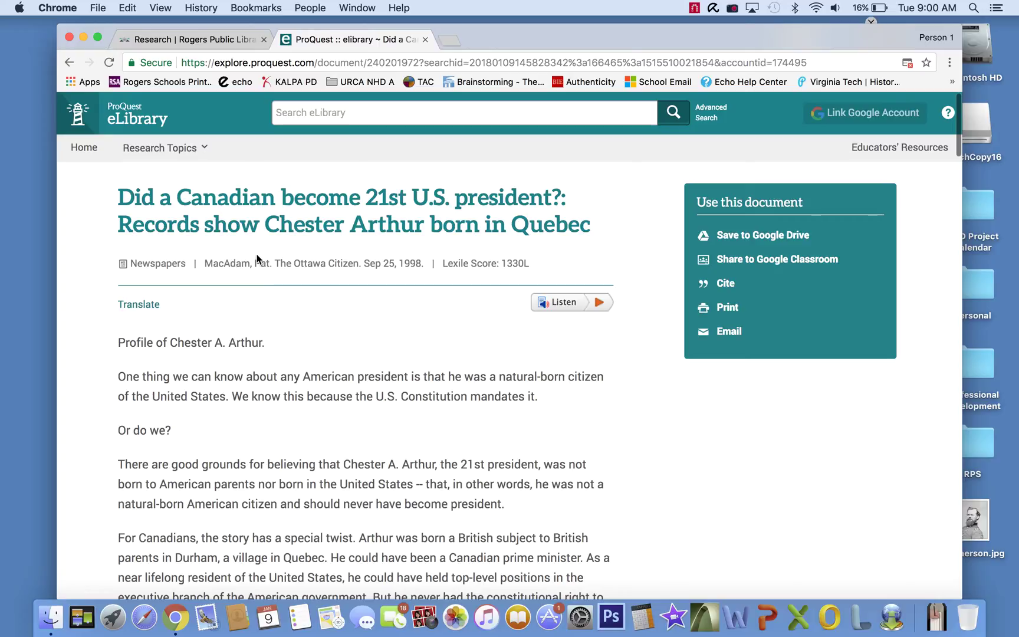
drag(274, 266, 366, 267)
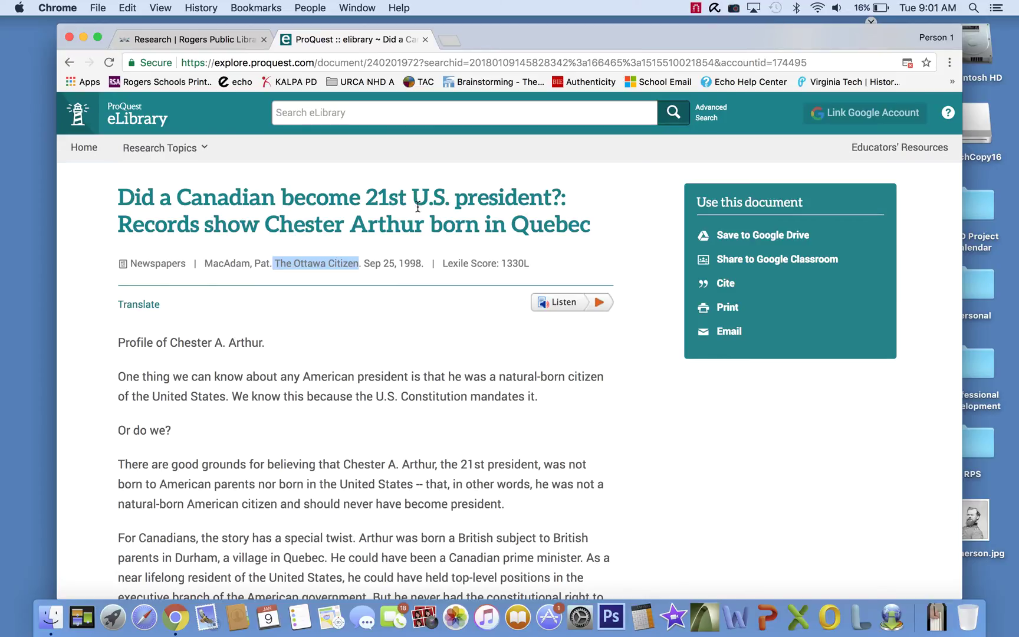
- Look over the article's opening and highlight the passage from "One thing we can know" through "Or do we?"
scroll(433, 246, down, 1)
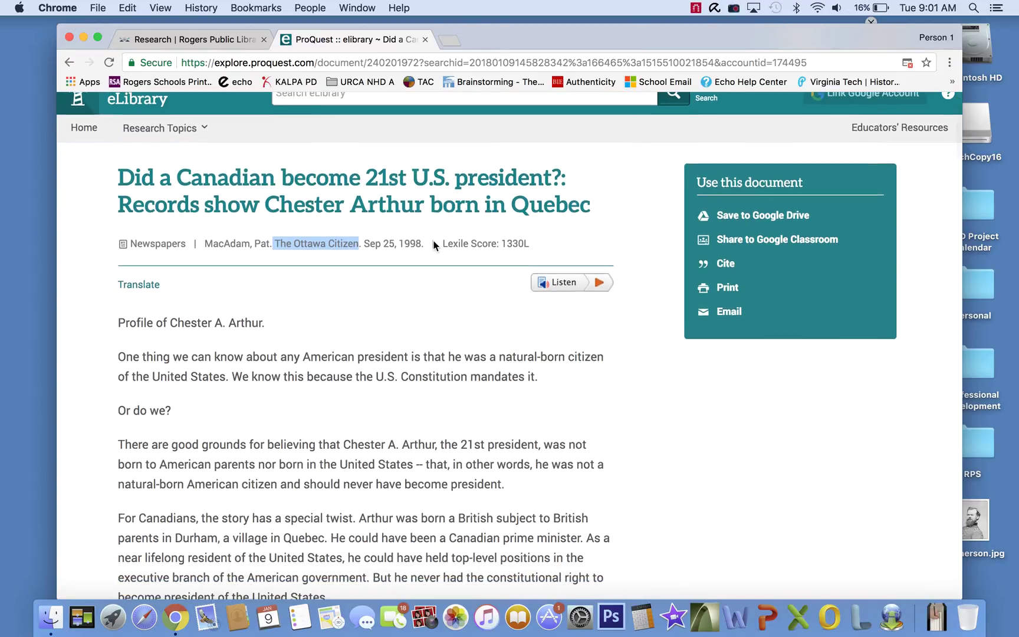
scroll(433, 246, down, 5)
scroll(434, 246, up, 2)
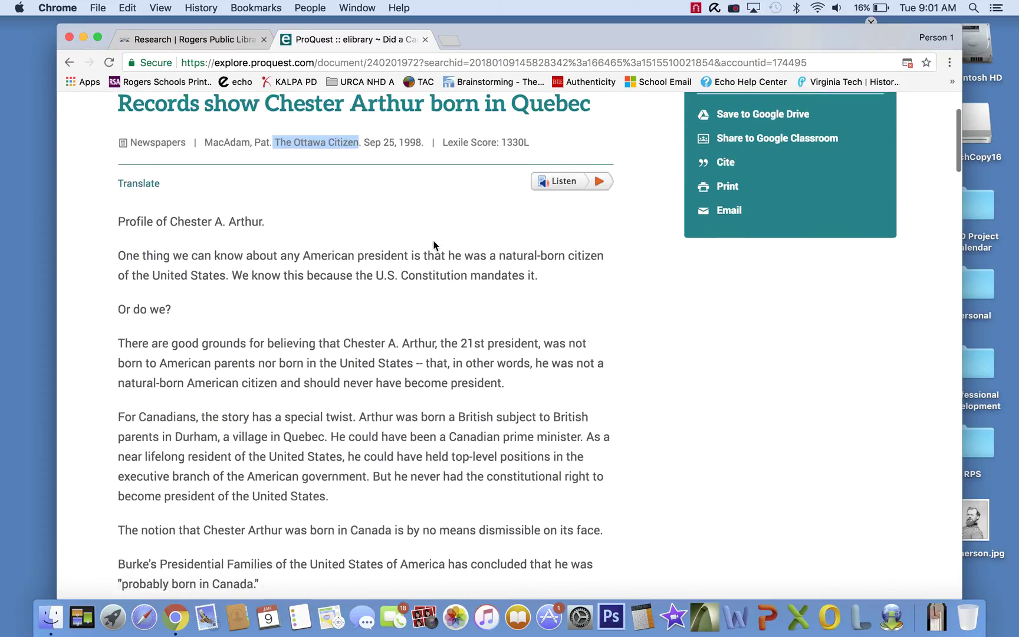
scroll(434, 241, down, 2)
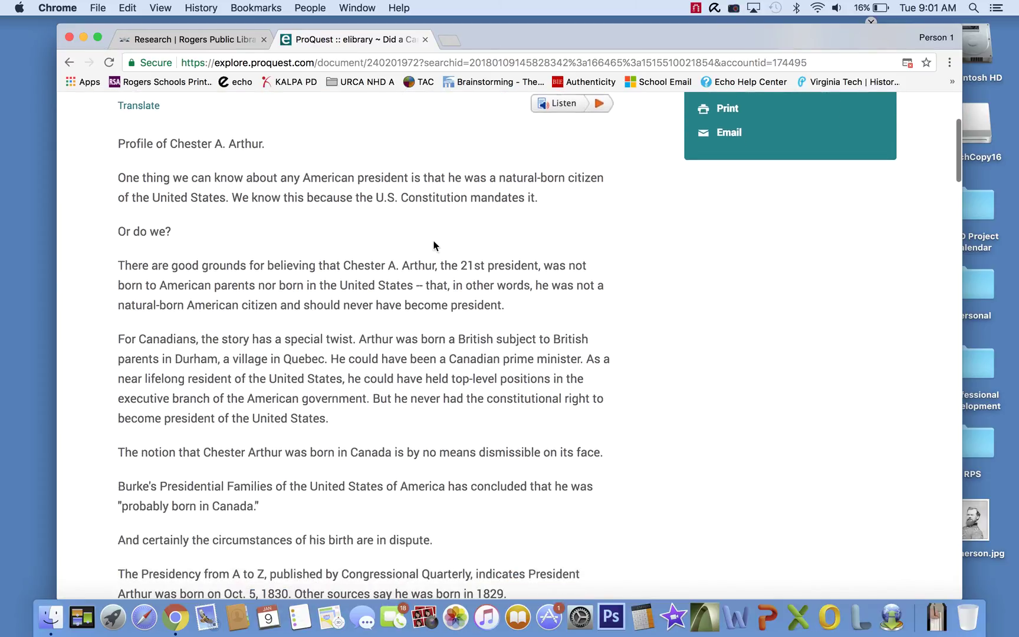
drag(129, 177, 236, 239)
scroll(236, 239, down, 1)
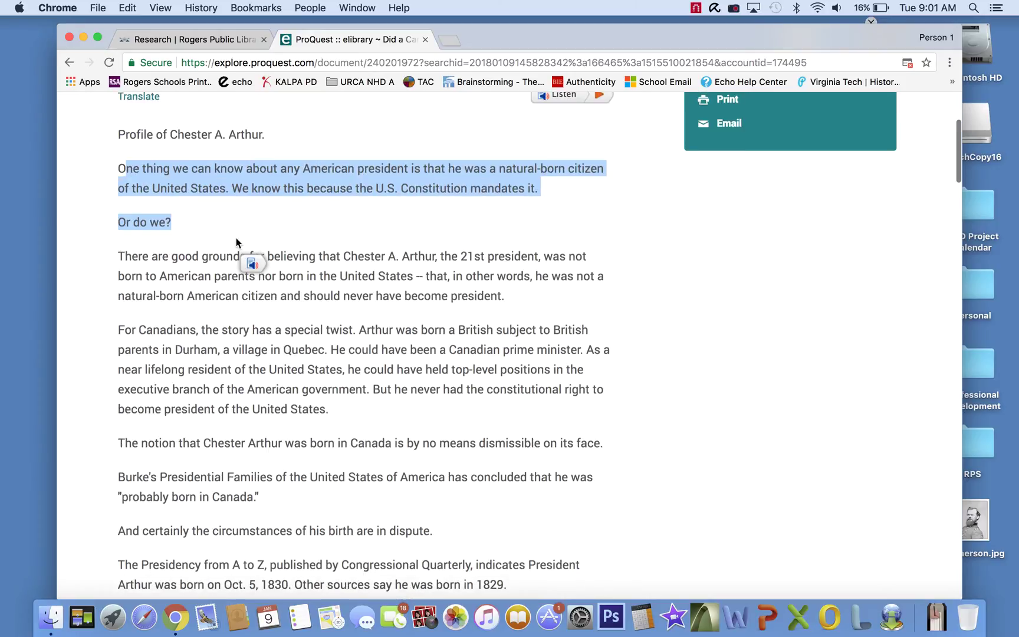
- Go back to the start of the Ottawa Citizen article and save it to Google Drive
scroll(236, 239, up, 4)
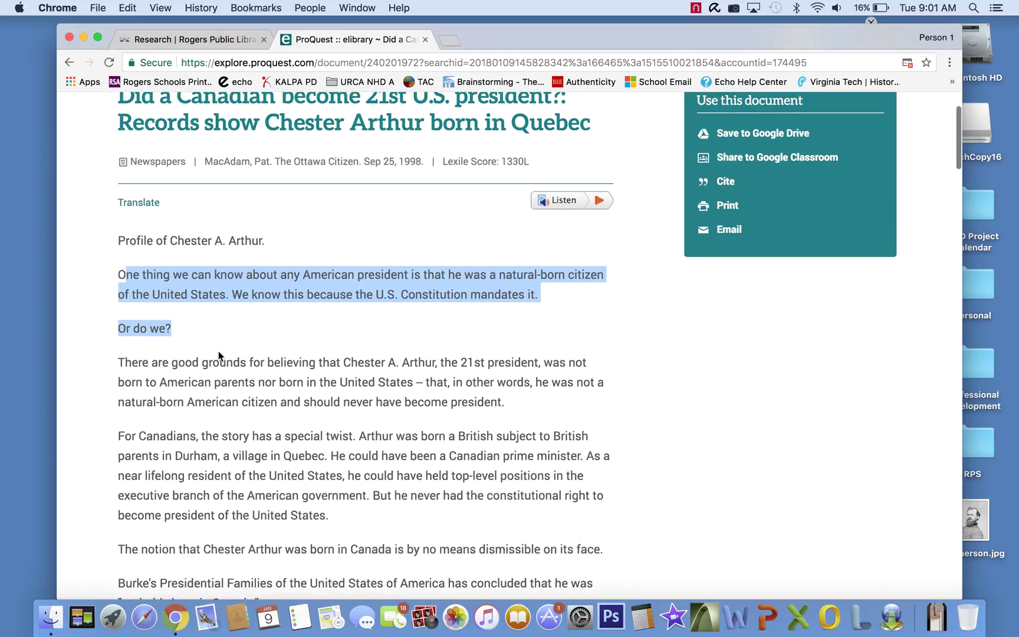
scroll(219, 312, up, 1)
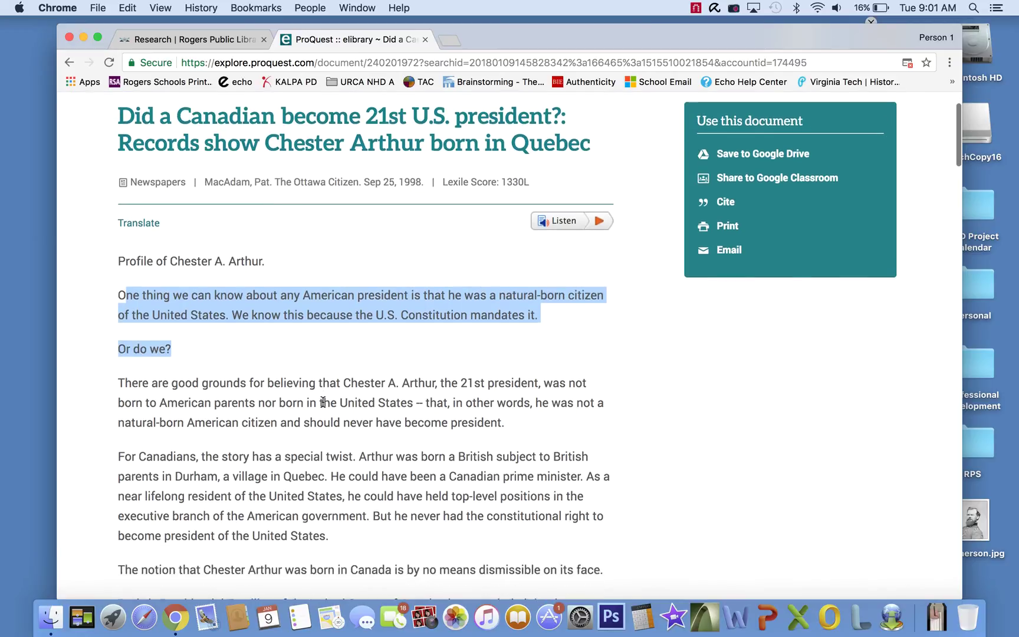
scroll(323, 401, down, 1)
scroll(322, 401, up, 3)
scroll(322, 401, down, 1)
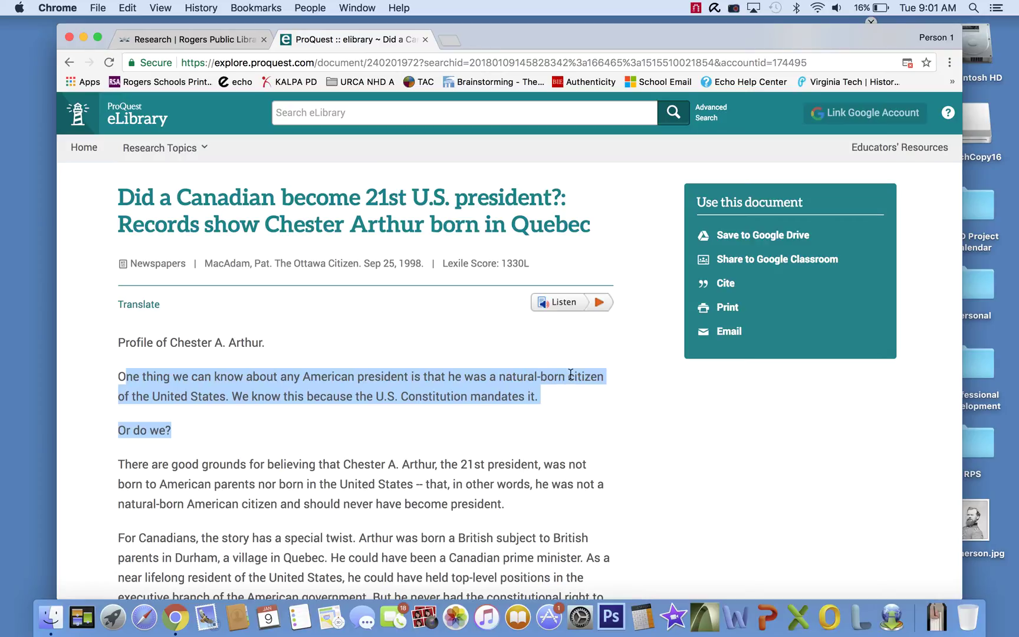
click(756, 235)
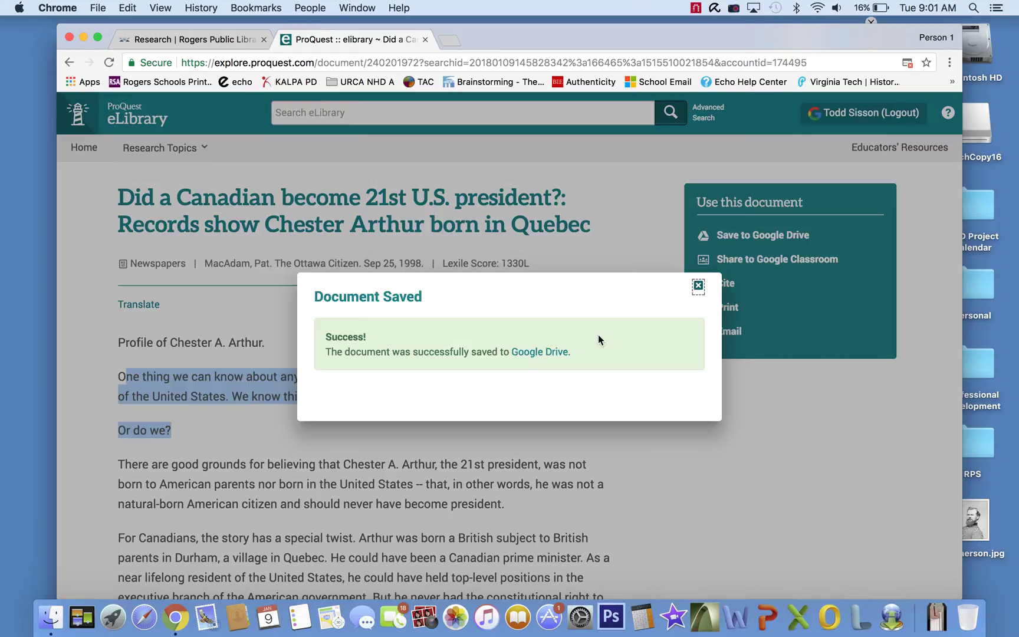
- Switch to Google Drive from the save confirmation and open the ProQuest eLibrary folder
click(545, 353)
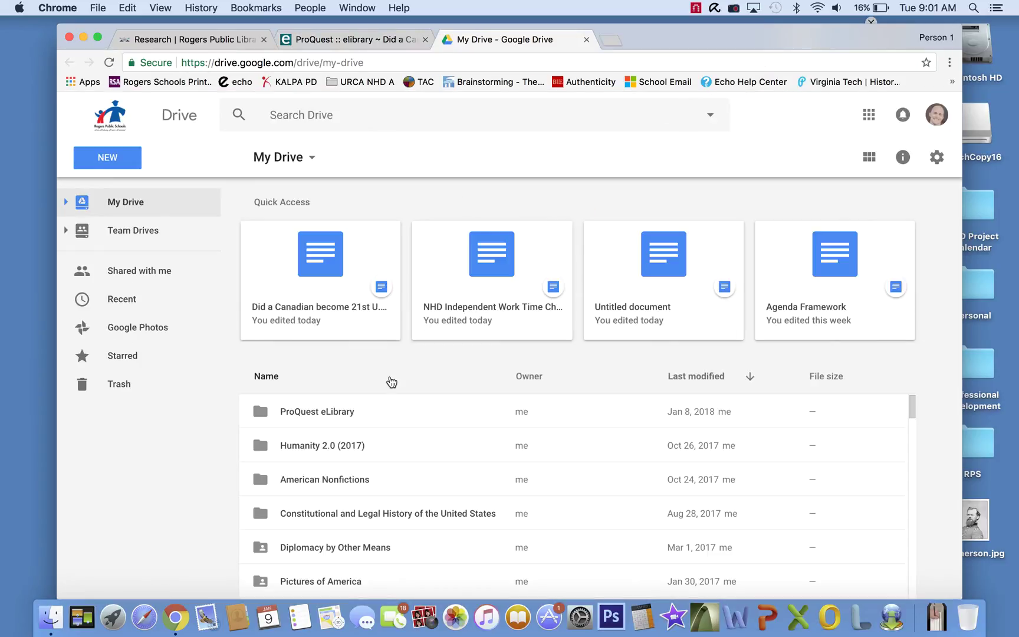
click(322, 411)
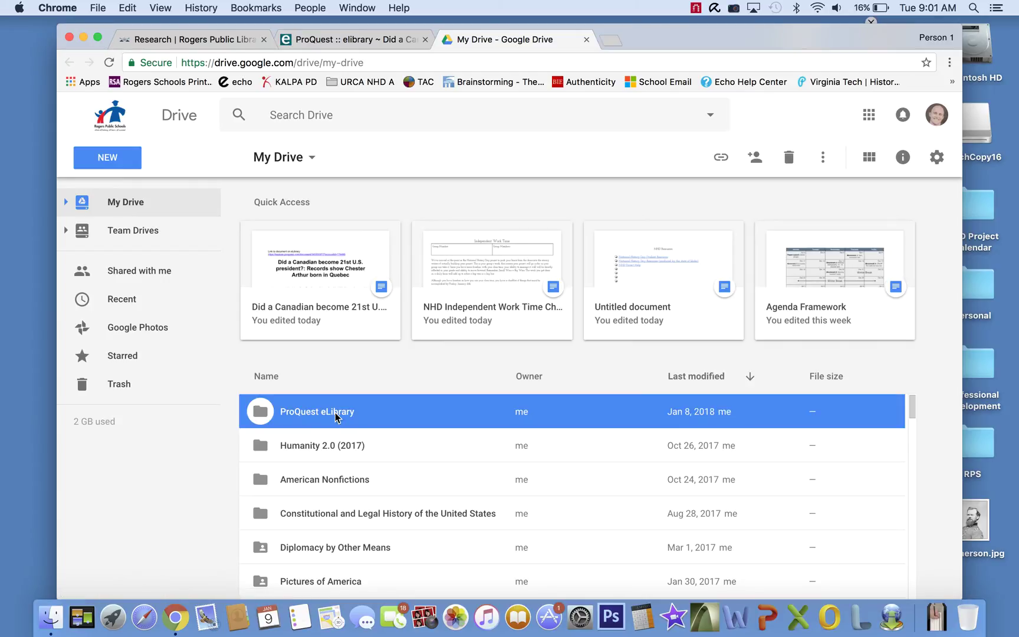
double_click(337, 415)
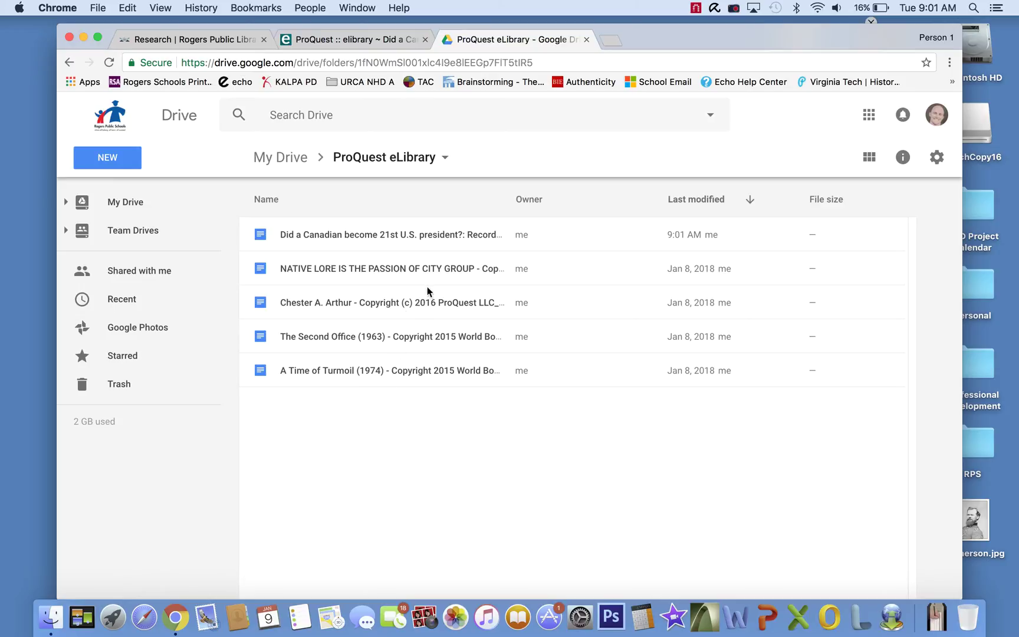
- Open the saved "Did a Canadian become 21st U.S. president?" document and look through its text to the copyright line
double_click(415, 233)
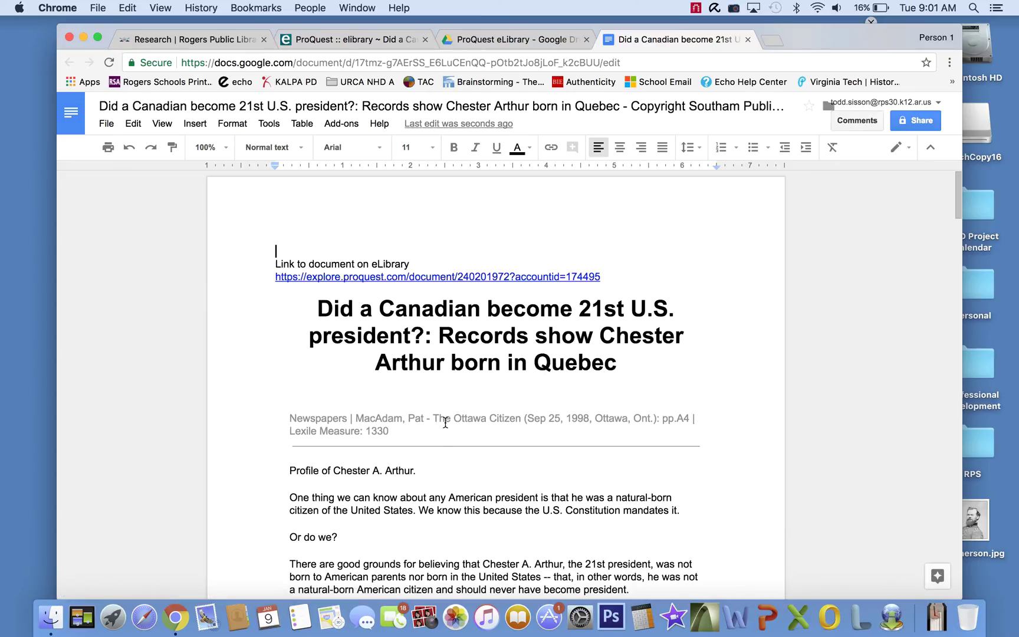
scroll(518, 541, down, 20)
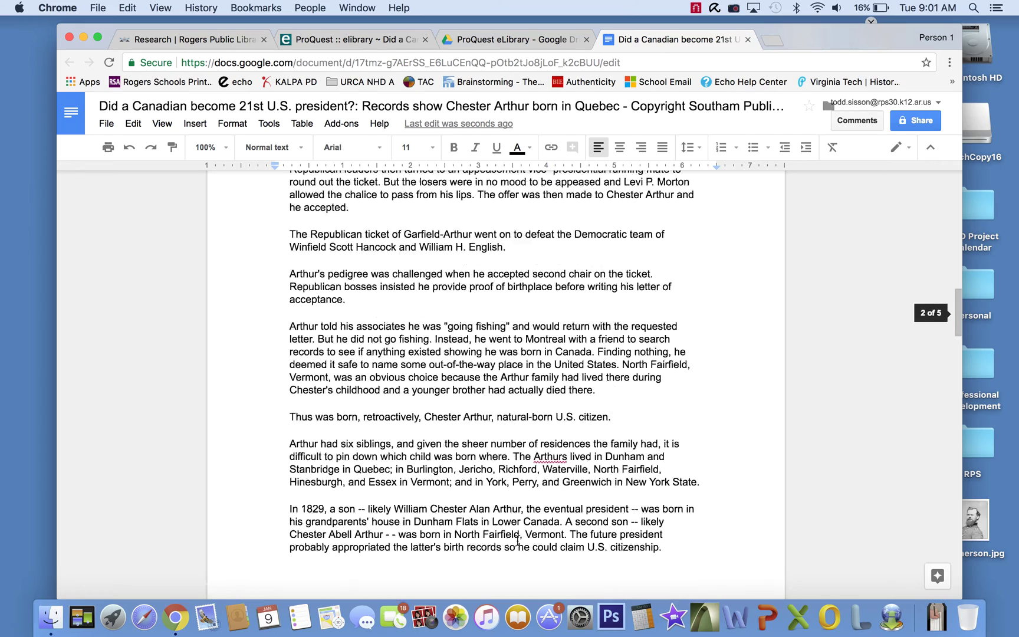
scroll(518, 541, down, 20)
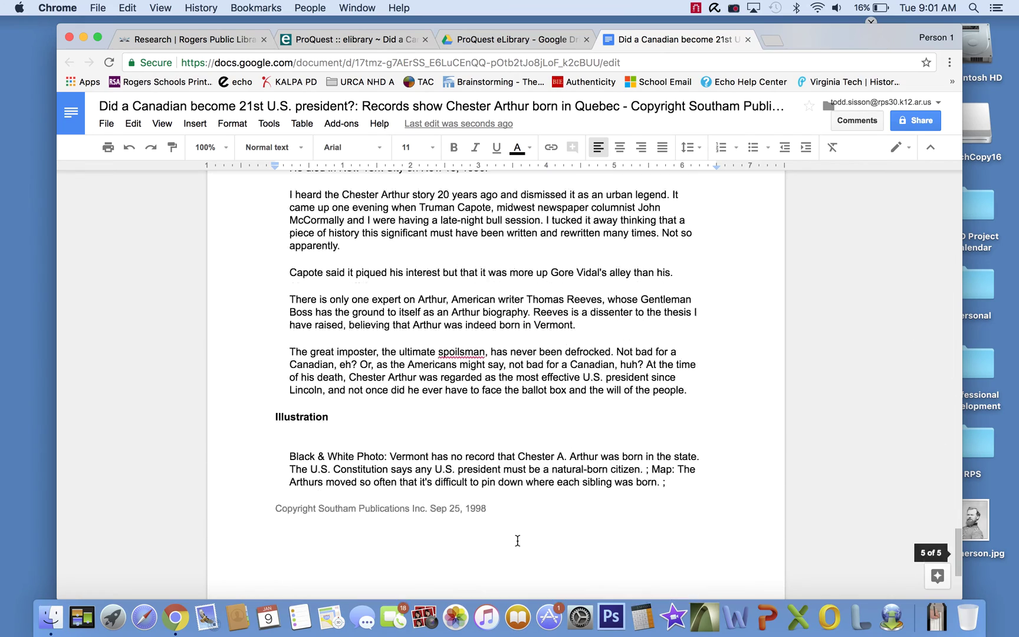
scroll(518, 540, up, 20)
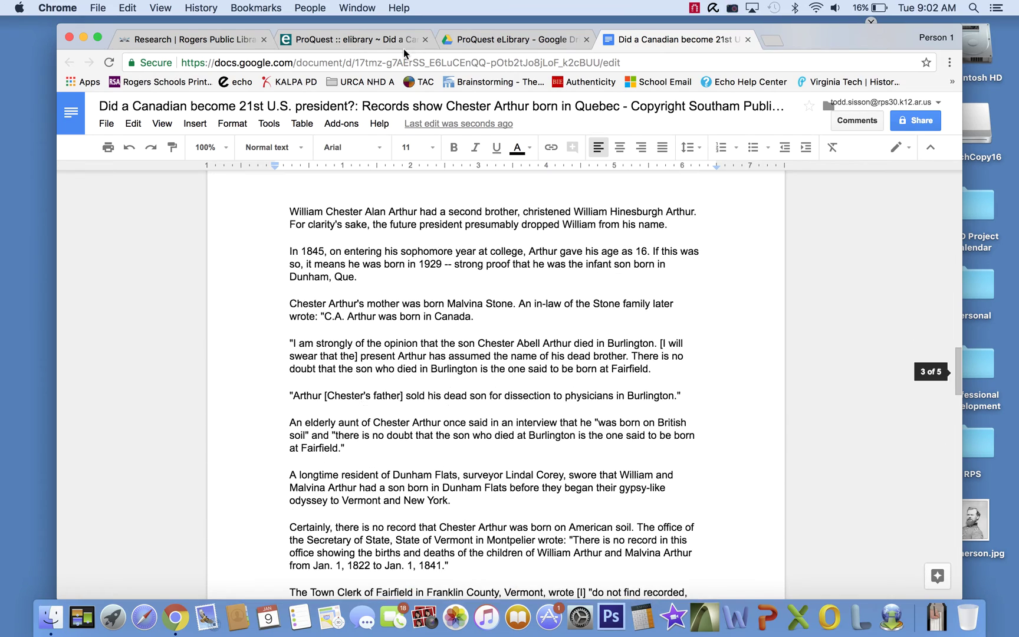
- Return to the Ottawa Citizen article in ProQuest eLibrary and generate its citation in Turabian style
click(342, 45)
click(704, 285)
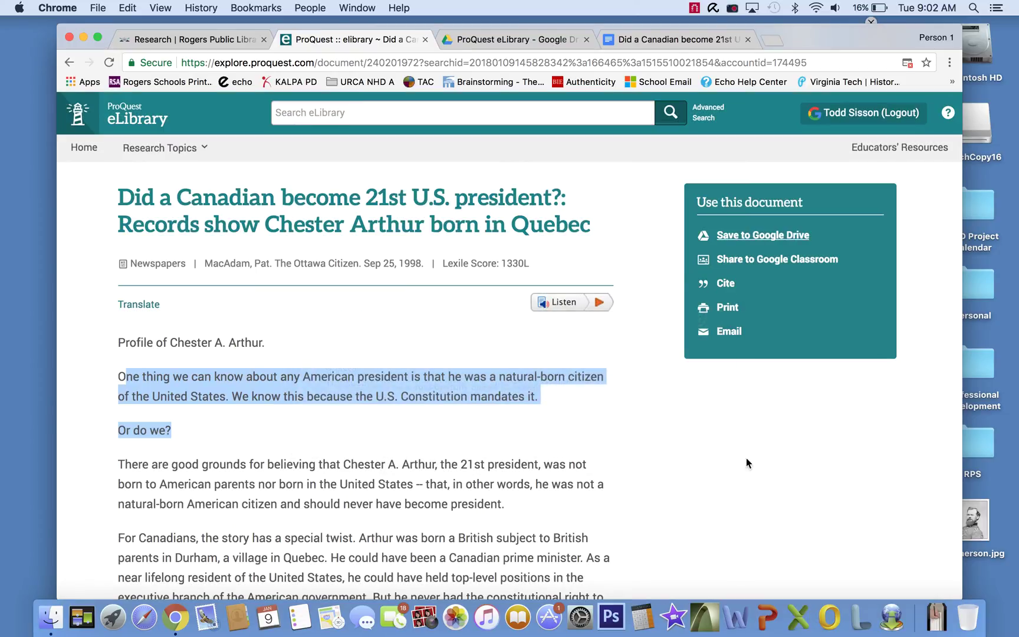
click(726, 284)
scroll(467, 348, down, 2)
scroll(468, 348, up, 2)
click(497, 319)
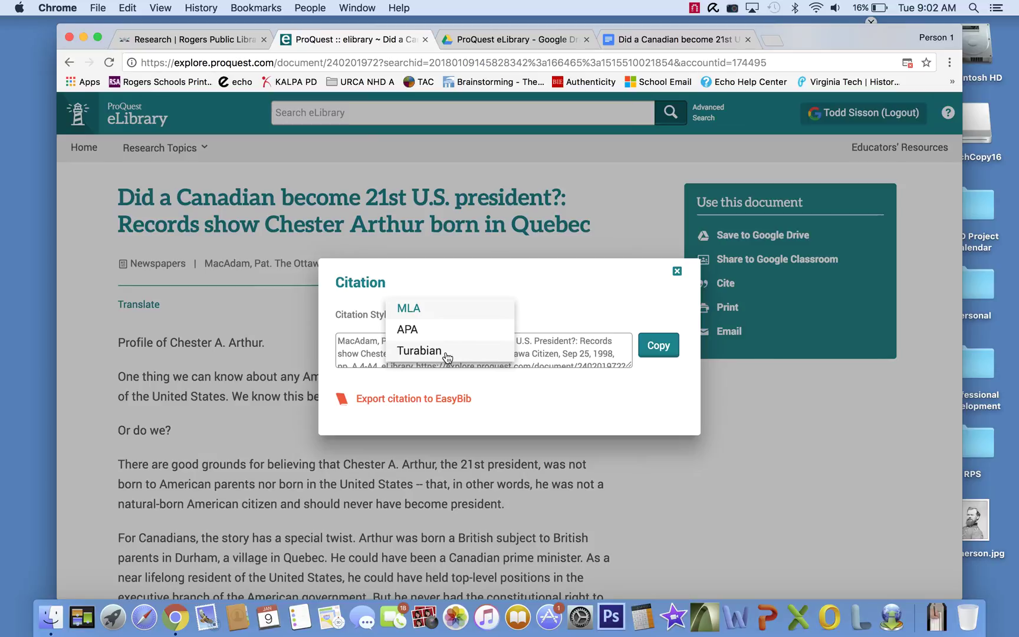
click(434, 354)
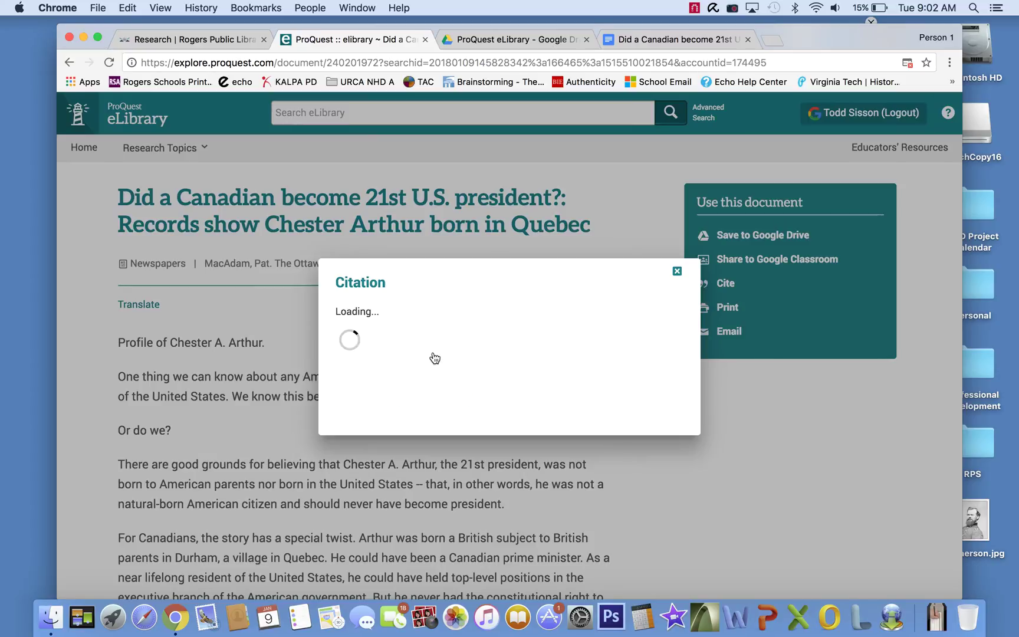
scroll(482, 348, down, 2)
scroll(482, 348, up, 2)
scroll(482, 348, down, 2)
scroll(483, 351, up, 2)
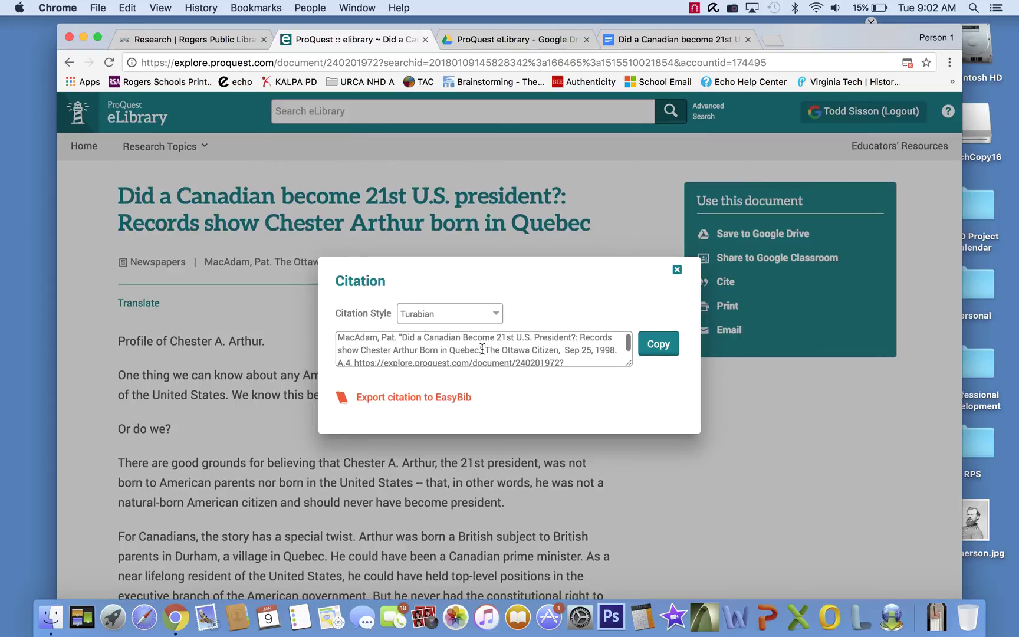
- Select the article's entire Turabian citation and copy it
scroll(523, 365, down, 2)
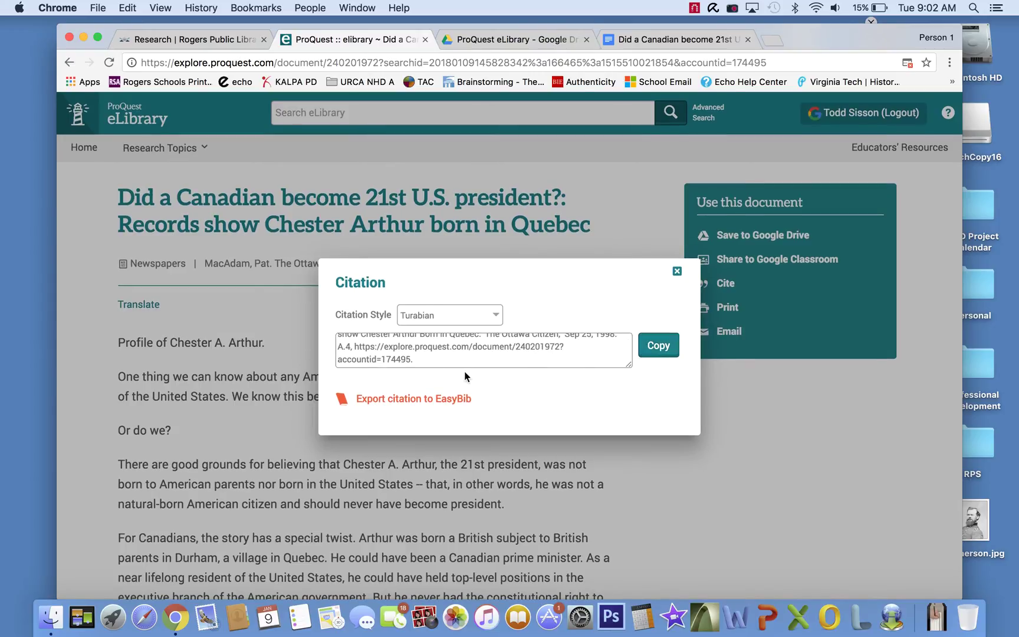
drag(422, 361, 325, 329)
click(325, 328)
click(398, 362)
scroll(400, 363, down, 1)
scroll(413, 354, down, 1)
drag(417, 358, 326, 330)
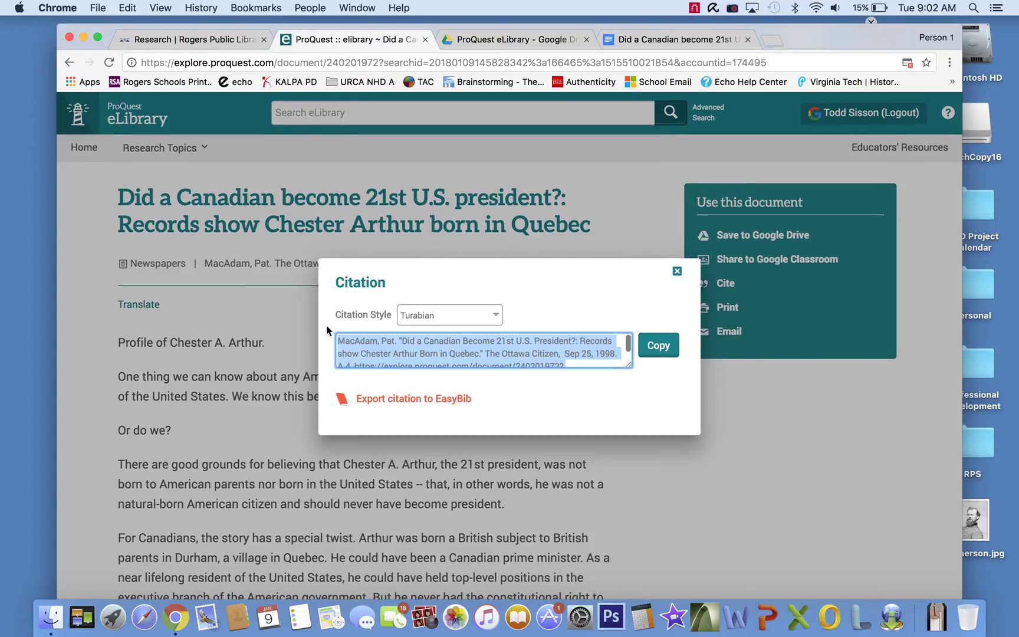
- Switch to the saved article's Google Doc and paste the citation on a new line below the copyright notice
click(651, 45)
scroll(606, 244, down, 20)
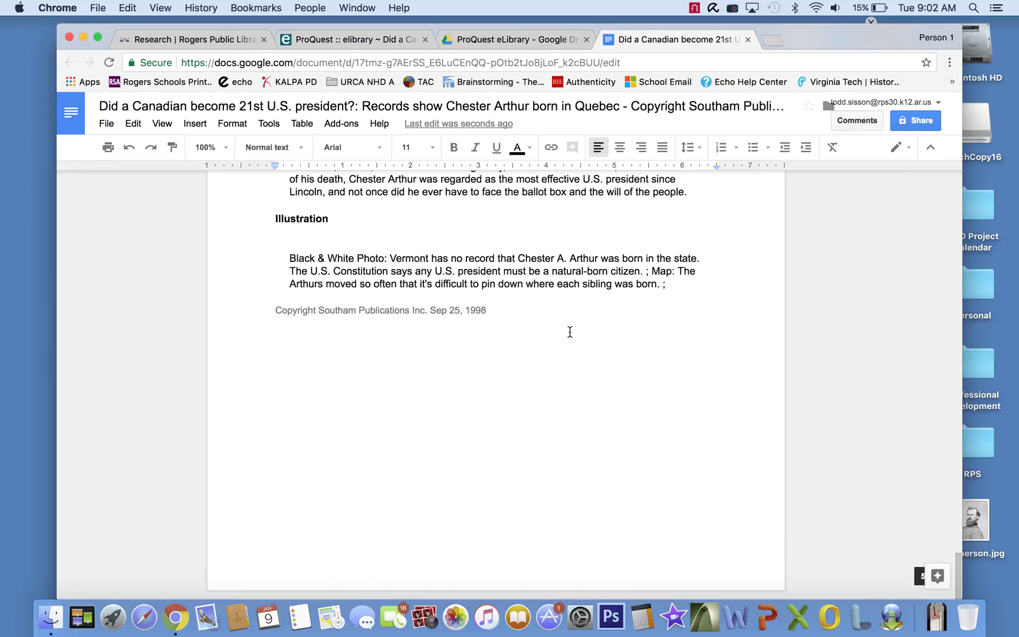
click(523, 321)
key(Return)
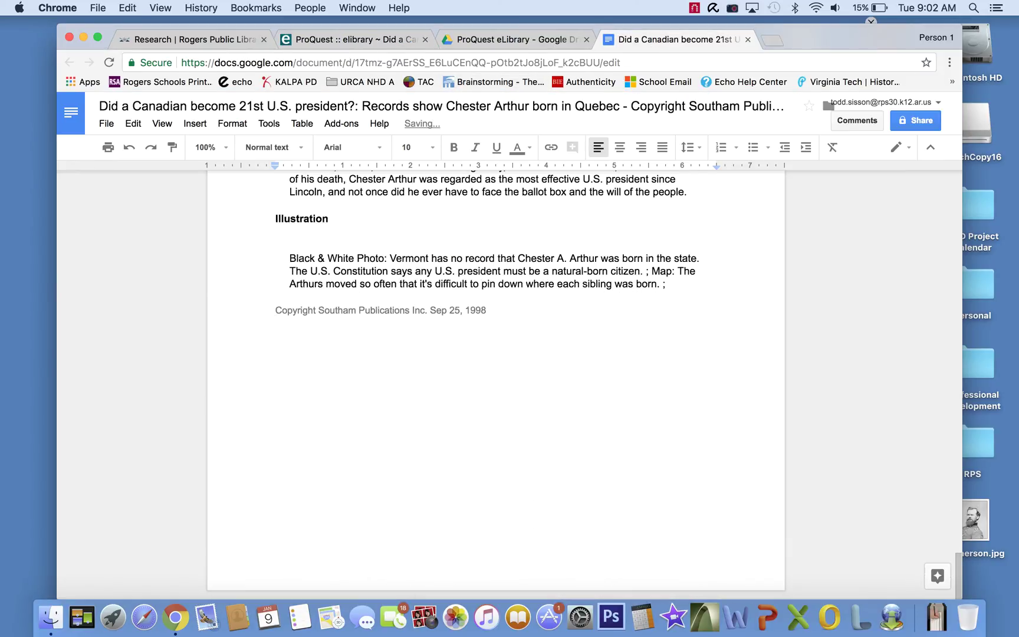
key(super+v)
drag(273, 333, 599, 359)
click(599, 359)
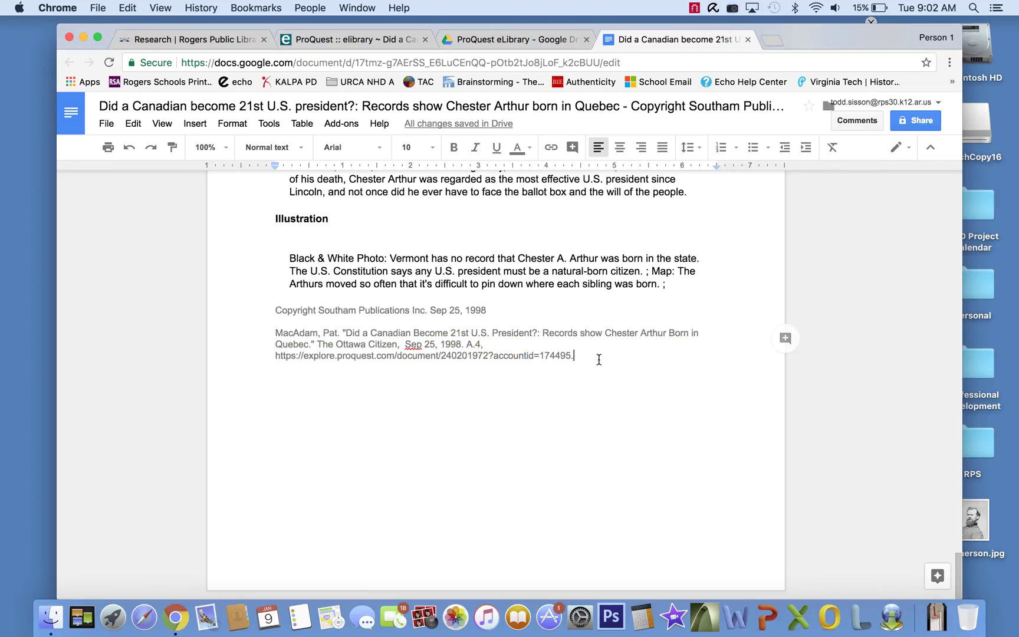
- Return to ProQuest eLibrary, close the article's citation and go back to the "chester a. arthur" search results
scroll(598, 360, up, 3)
click(514, 39)
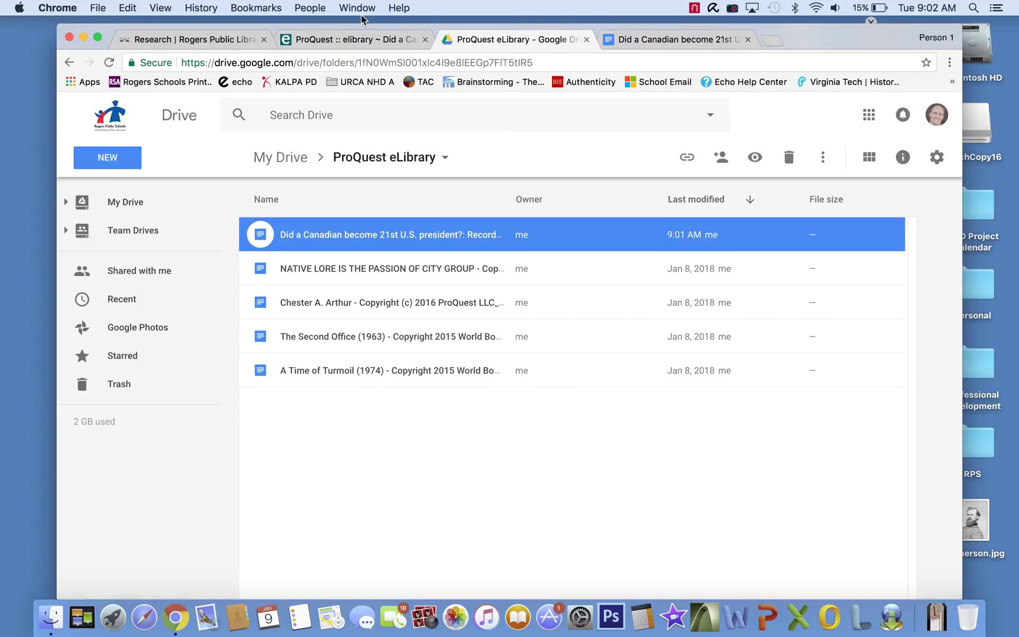
click(354, 39)
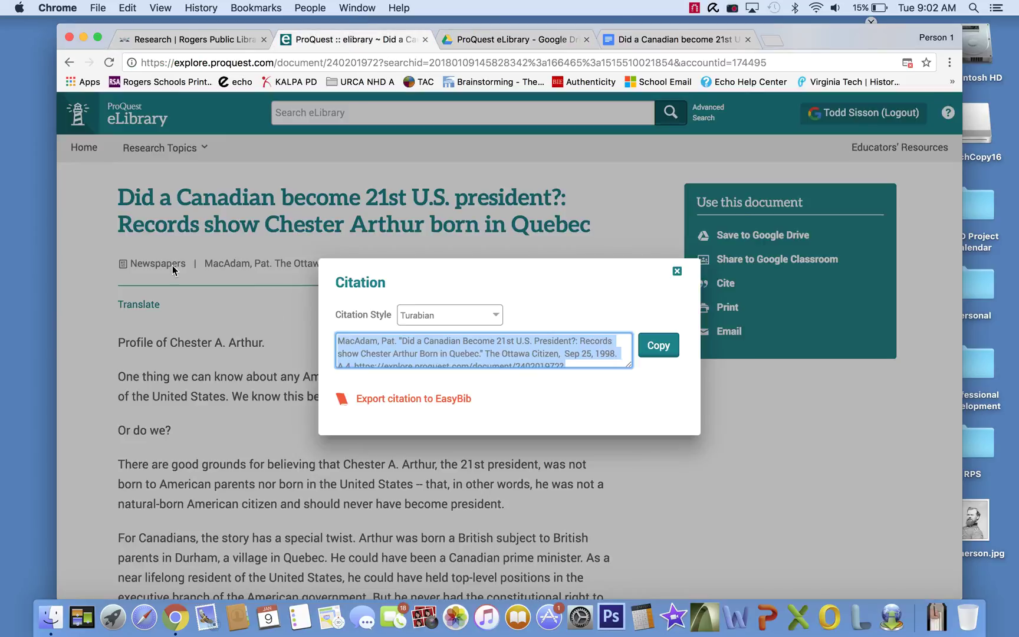
click(677, 273)
click(69, 61)
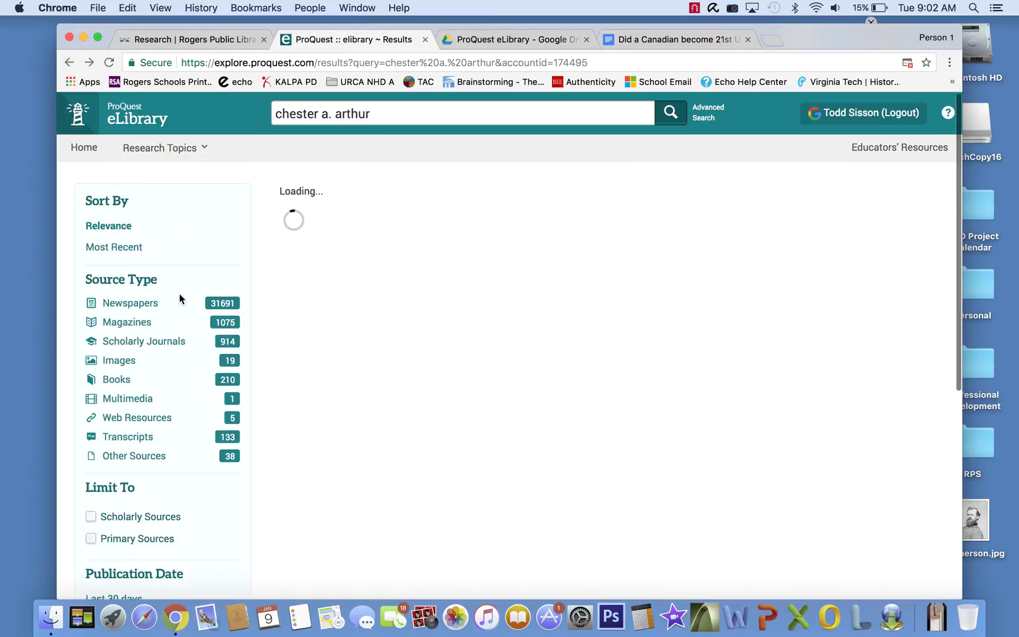
- Look over the "chester a. arthur" results and source types, and filter the results to Magazines
scroll(239, 332, down, 1)
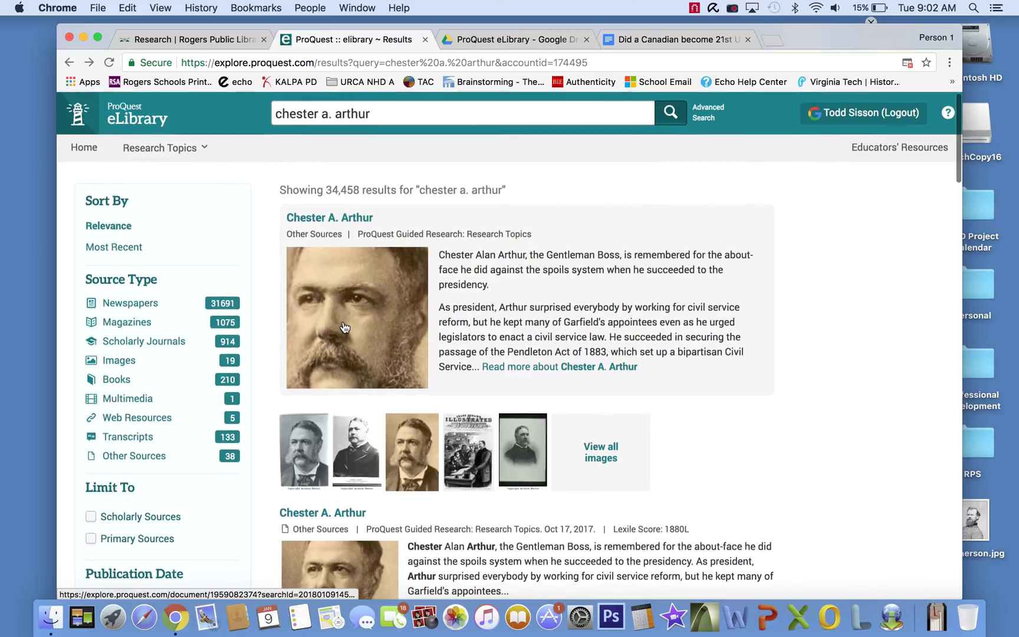
scroll(344, 327, down, 3)
scroll(344, 326, up, 1)
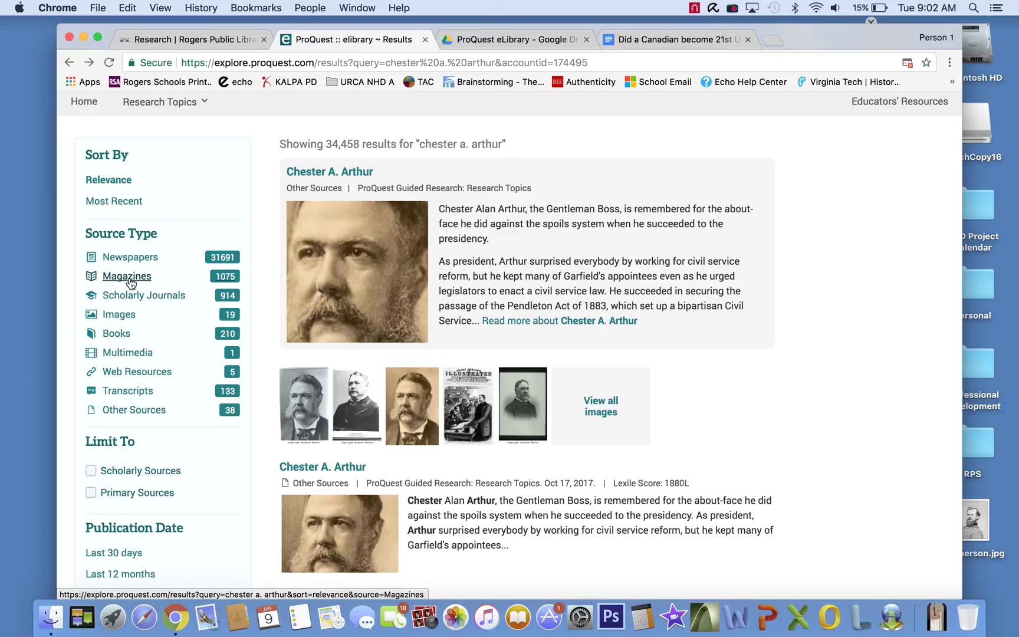
click(129, 281)
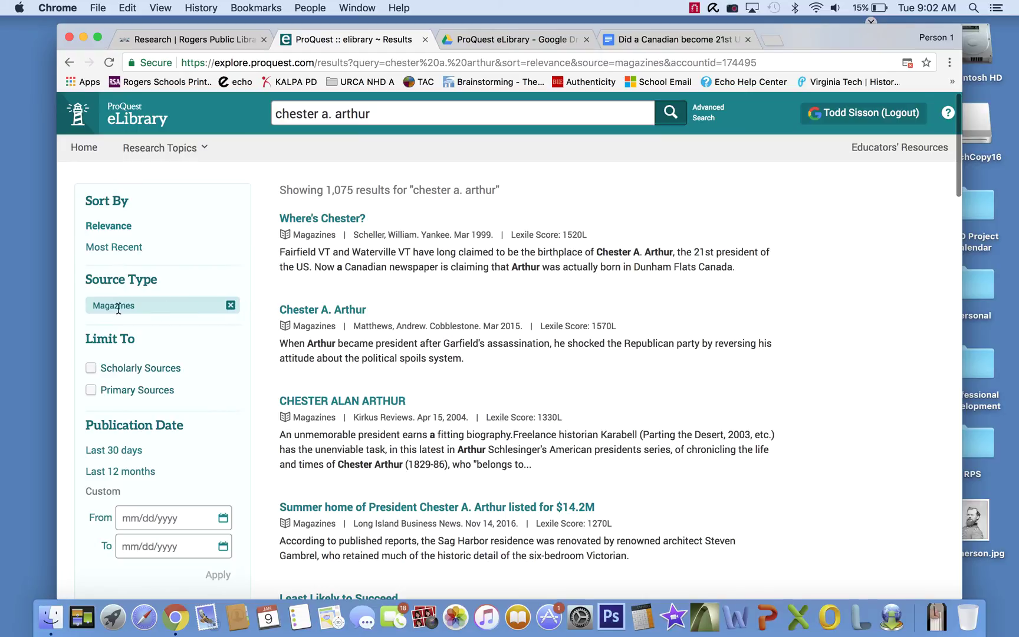
- Browse the magazine results and open the article "Where's Chester?"
scroll(401, 254, down, 2)
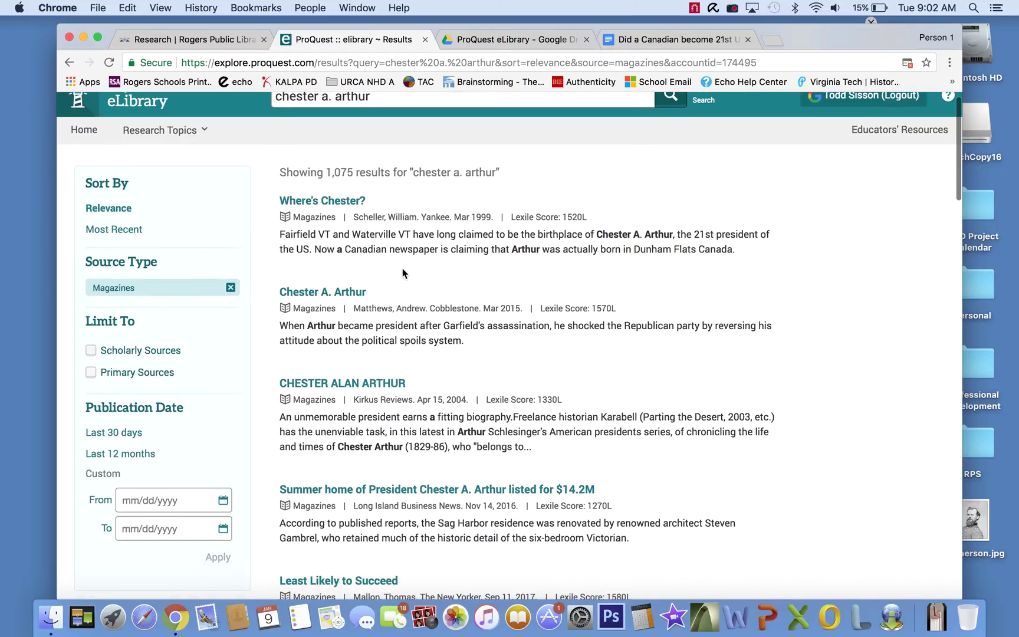
scroll(431, 210, down, 2)
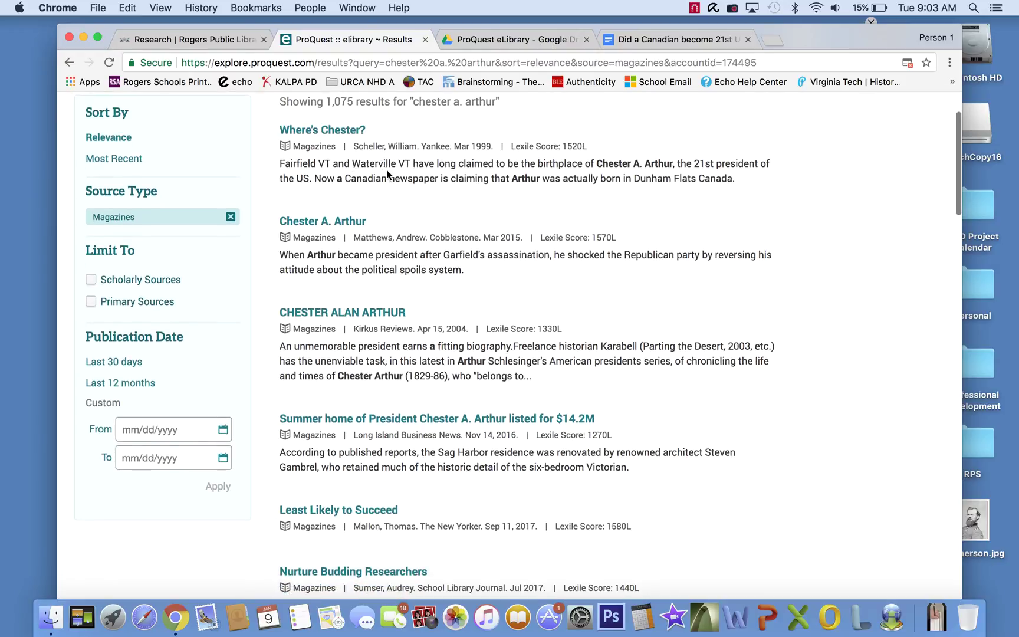
scroll(378, 177, down, 2)
scroll(354, 177, up, 3)
click(331, 173)
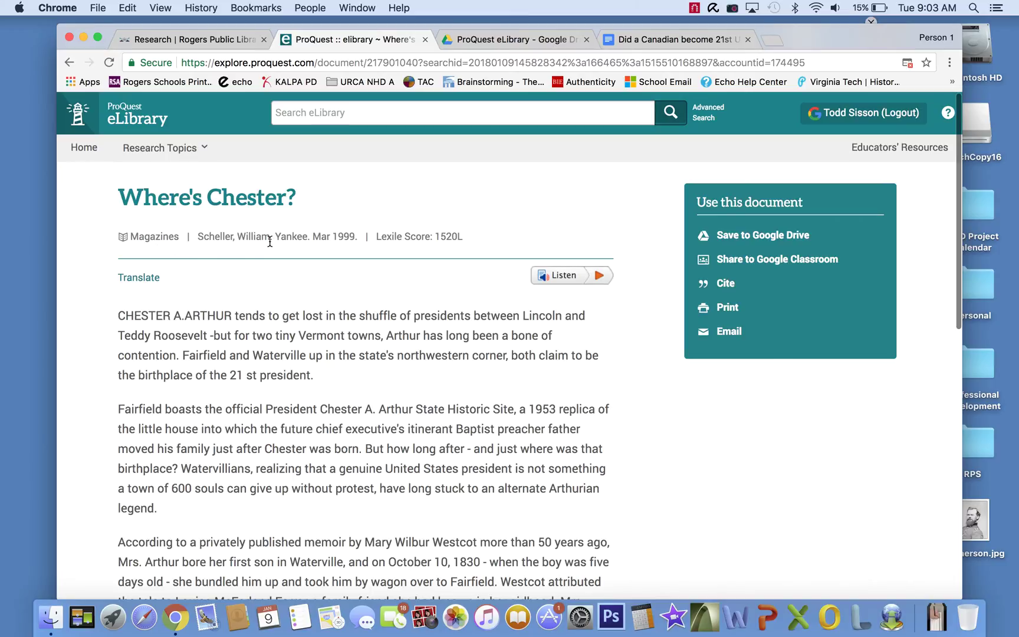
- Check the publication details of "Where's Chester?" and look through the article down to its copyright line
double_click(289, 237)
click(306, 239)
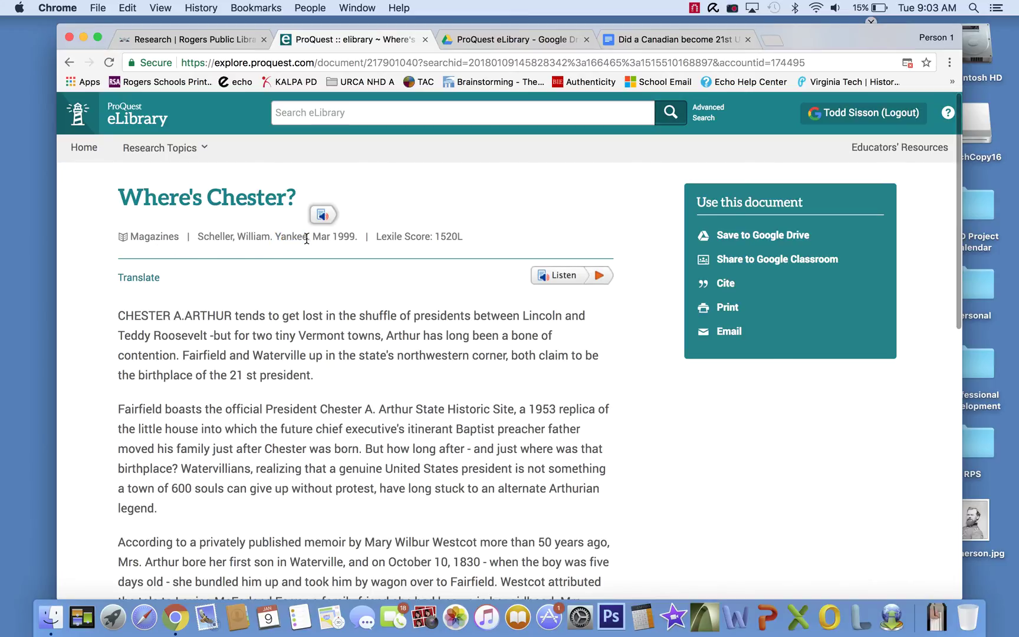
scroll(306, 242, down, 3)
scroll(206, 219, down, 3)
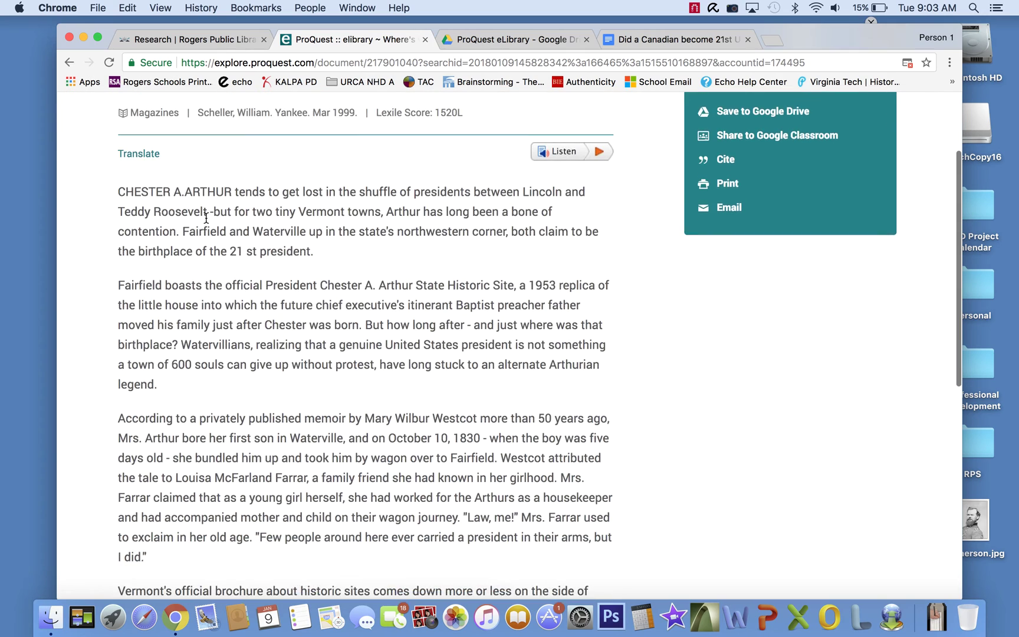
scroll(206, 218, down, 10)
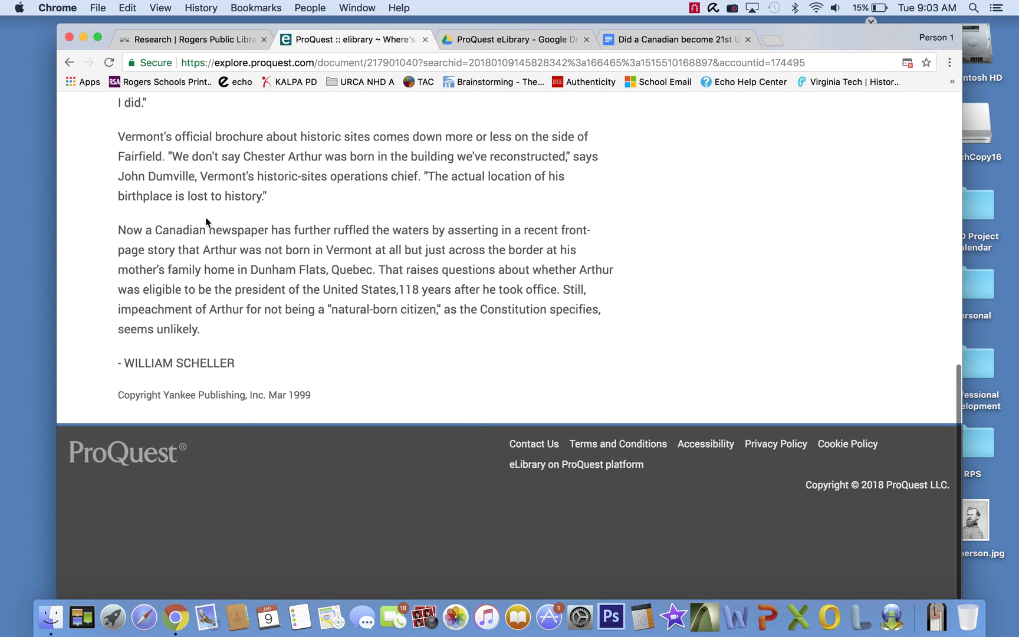
scroll(206, 218, up, 15)
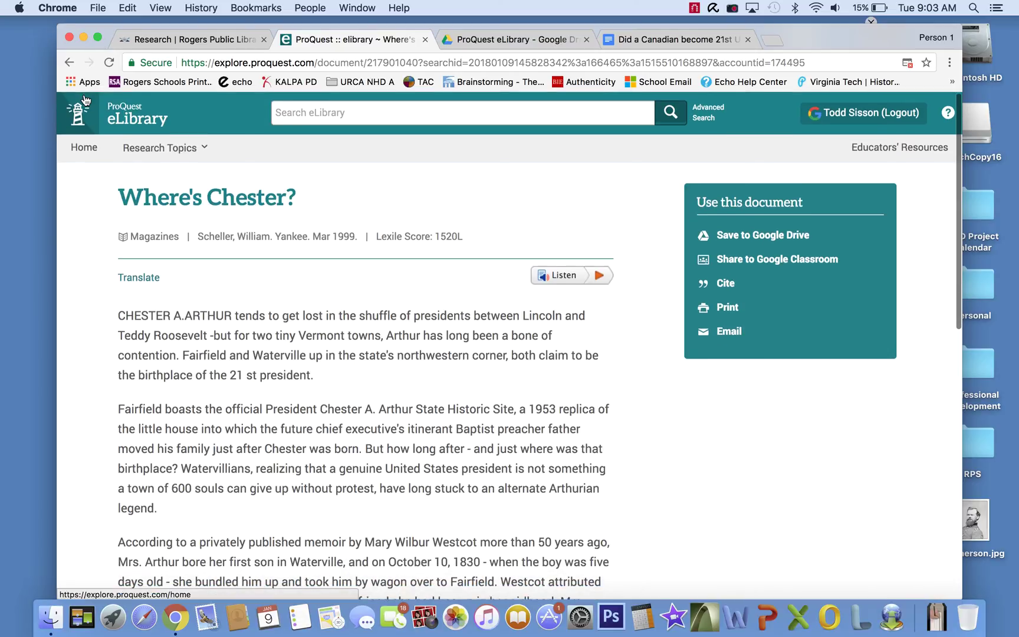
- Go back to the search results, remove the Magazines filter and filter by Multimedia instead
click(69, 62)
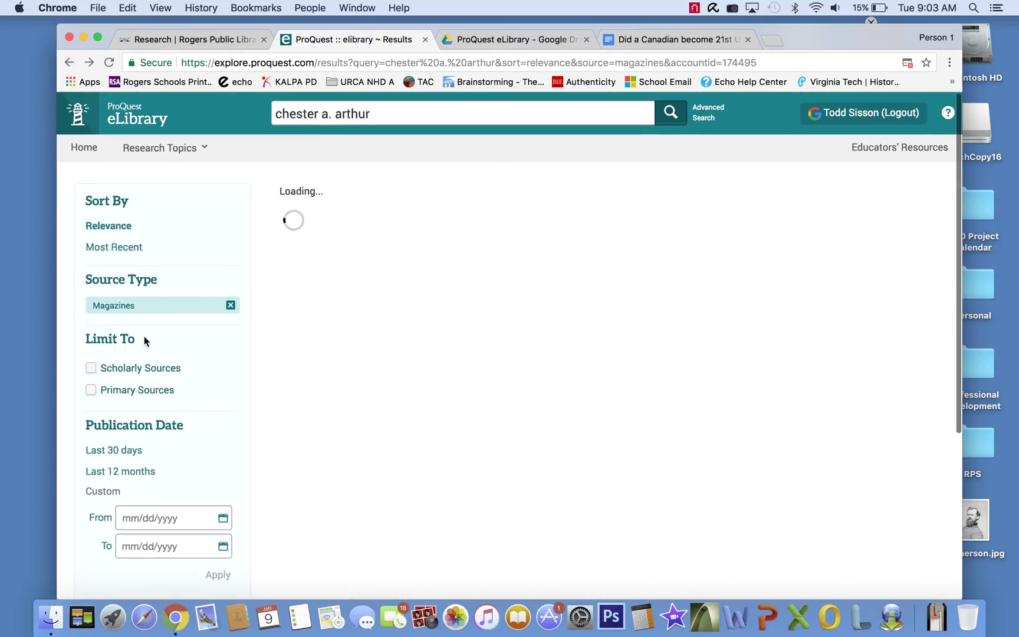
click(231, 309)
scroll(165, 436, down, 1)
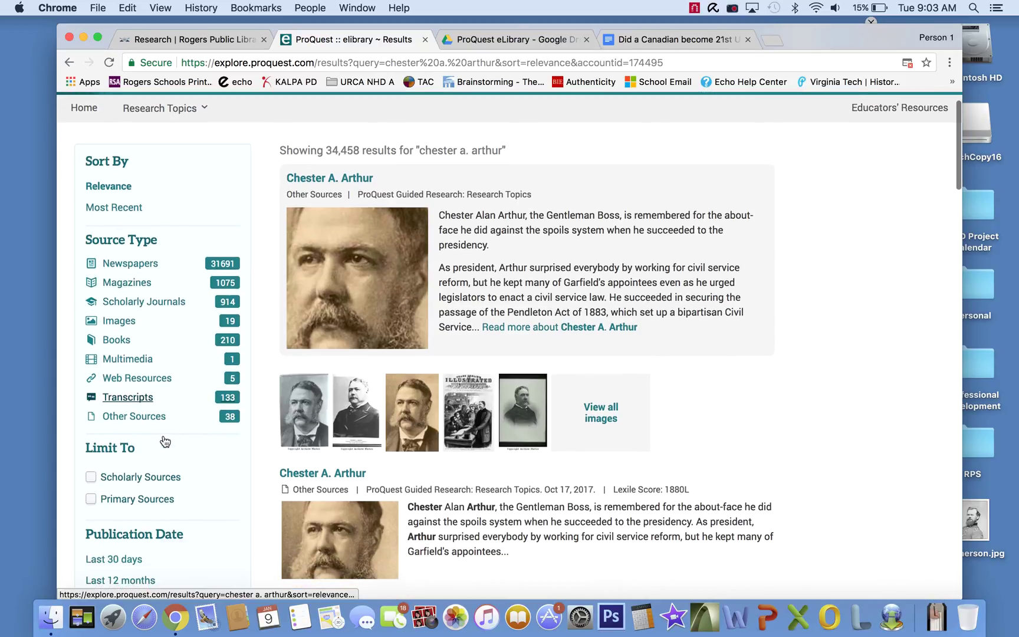
click(127, 360)
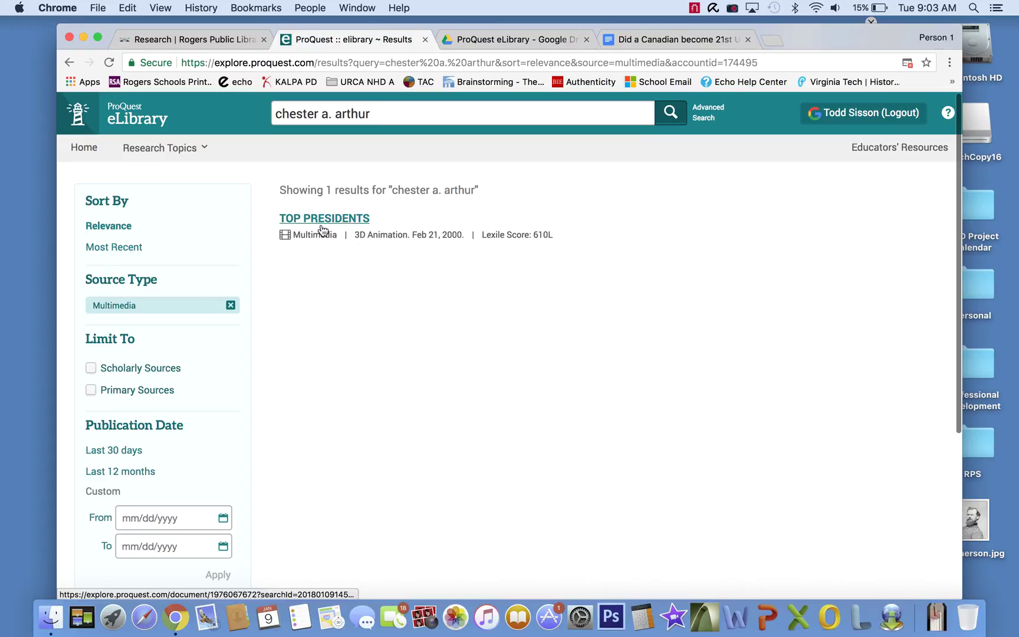
- Open the "TOP PRESIDENTS" multimedia result and play its video
click(322, 230)
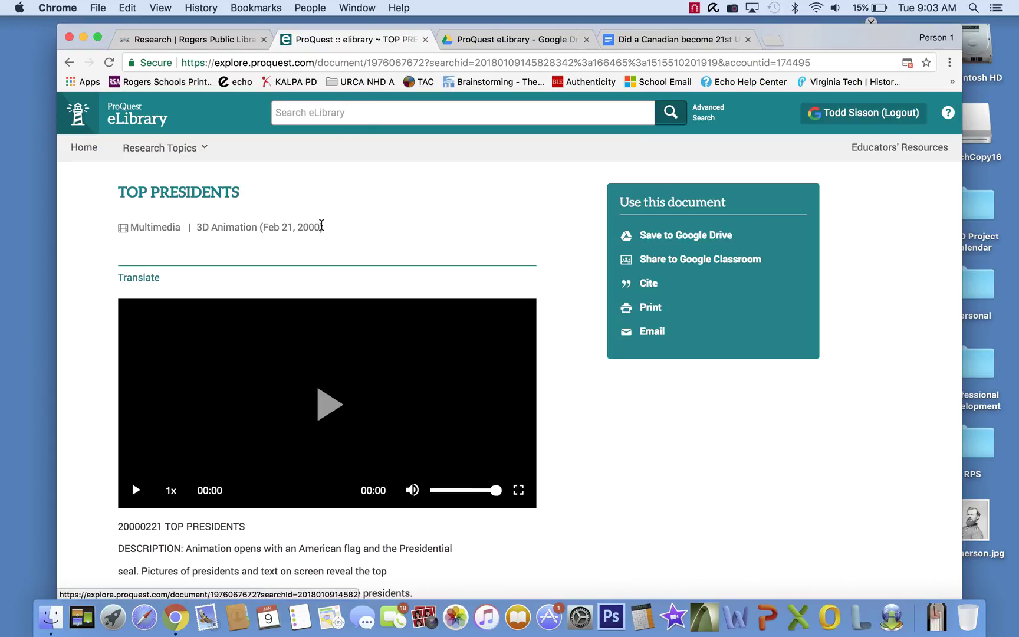
scroll(308, 366, down, 5)
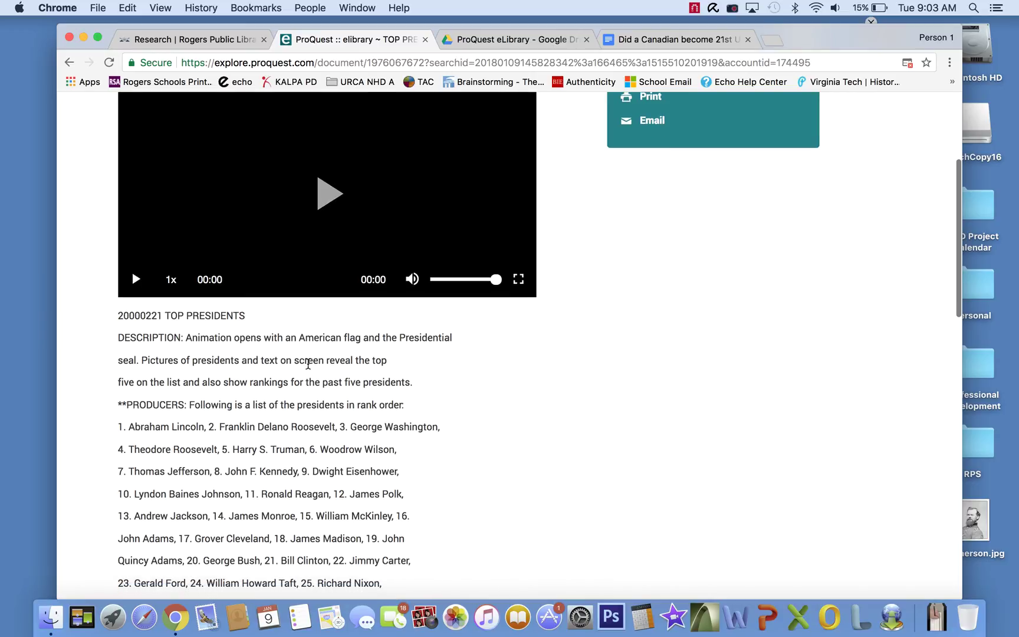
scroll(307, 364, up, 4)
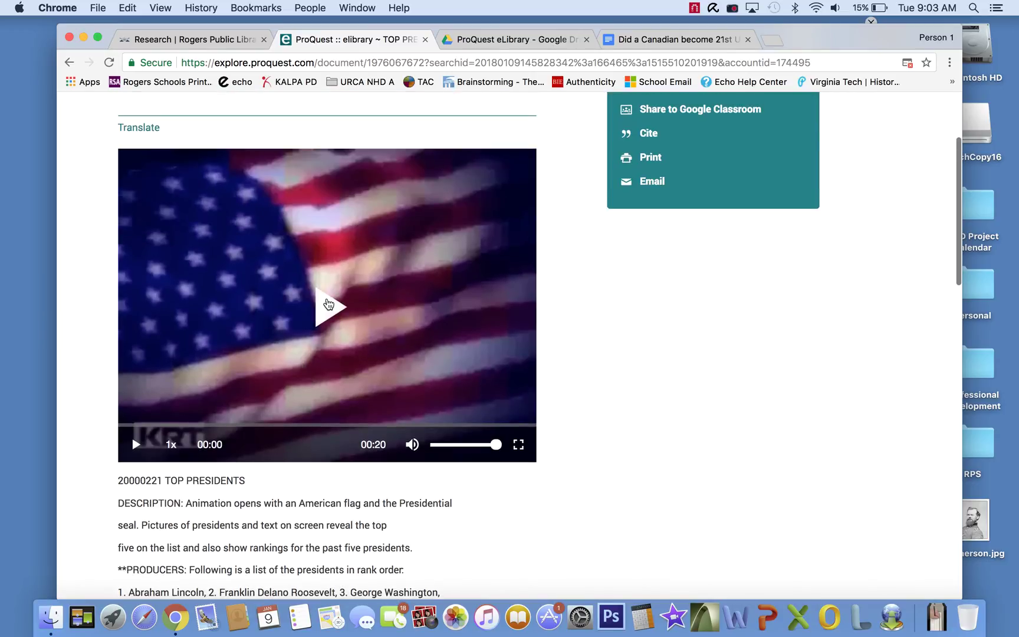
click(328, 305)
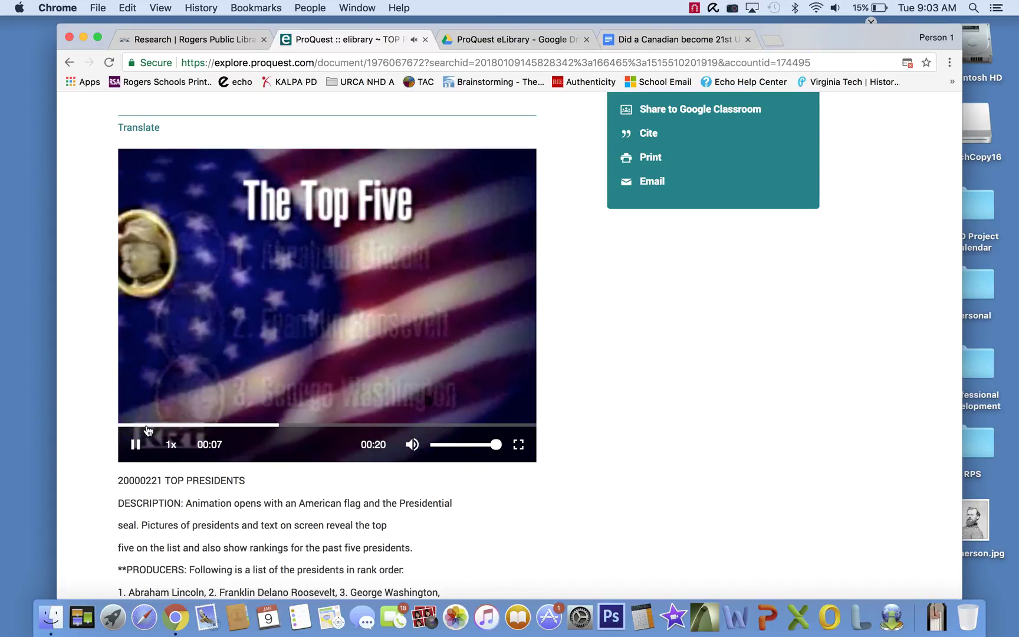
scroll(136, 445, down, 1)
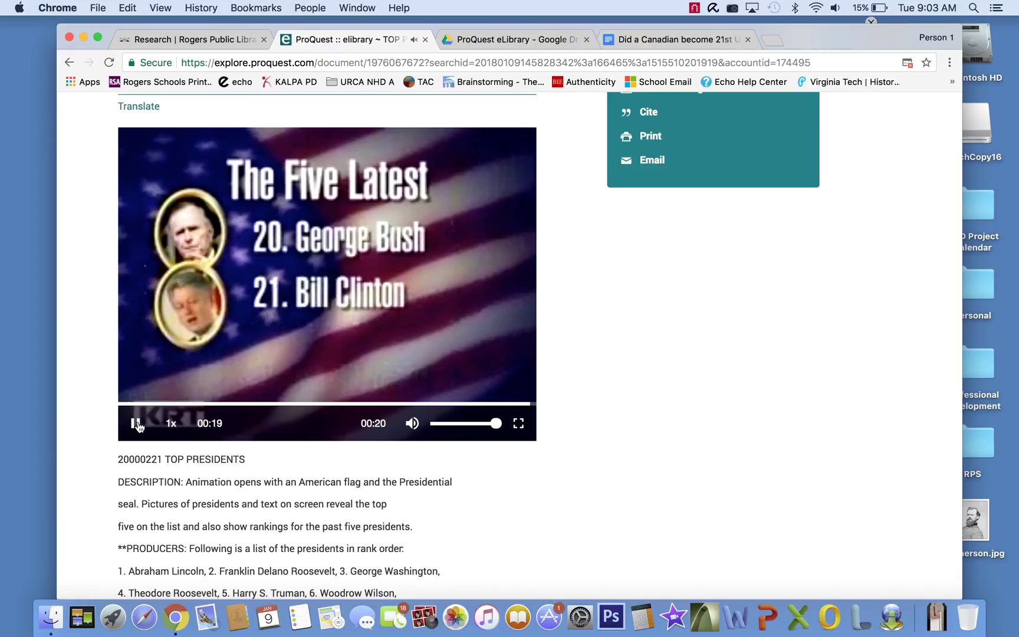
- Look through the presidents' ranking and transcript below the video for Chester Arthur, and return to the multimedia results
scroll(157, 513, down, 15)
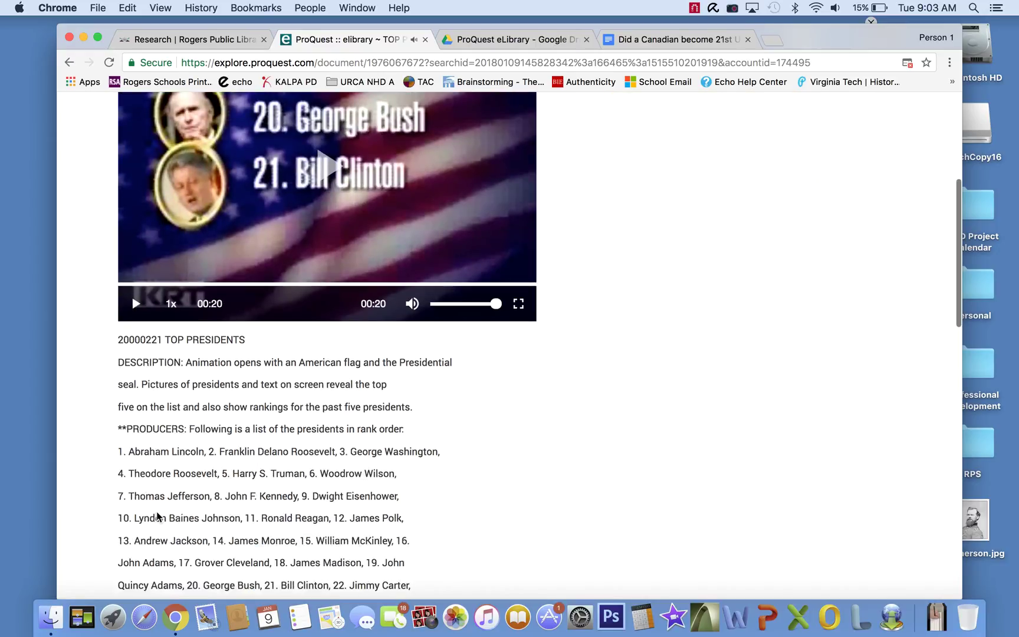
scroll(157, 513, up, 10)
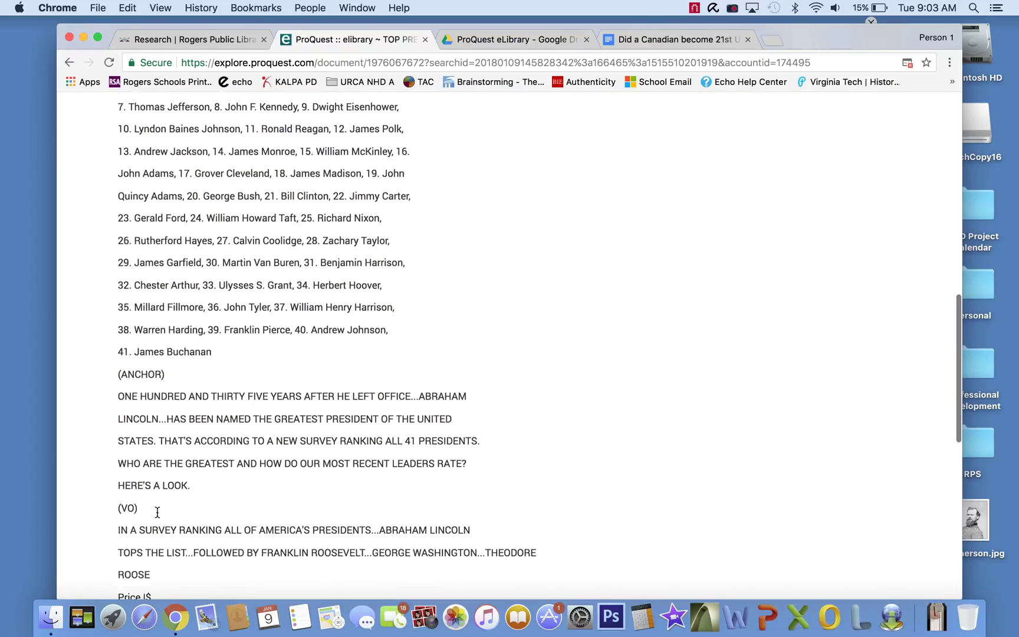
scroll(152, 288, down, 3)
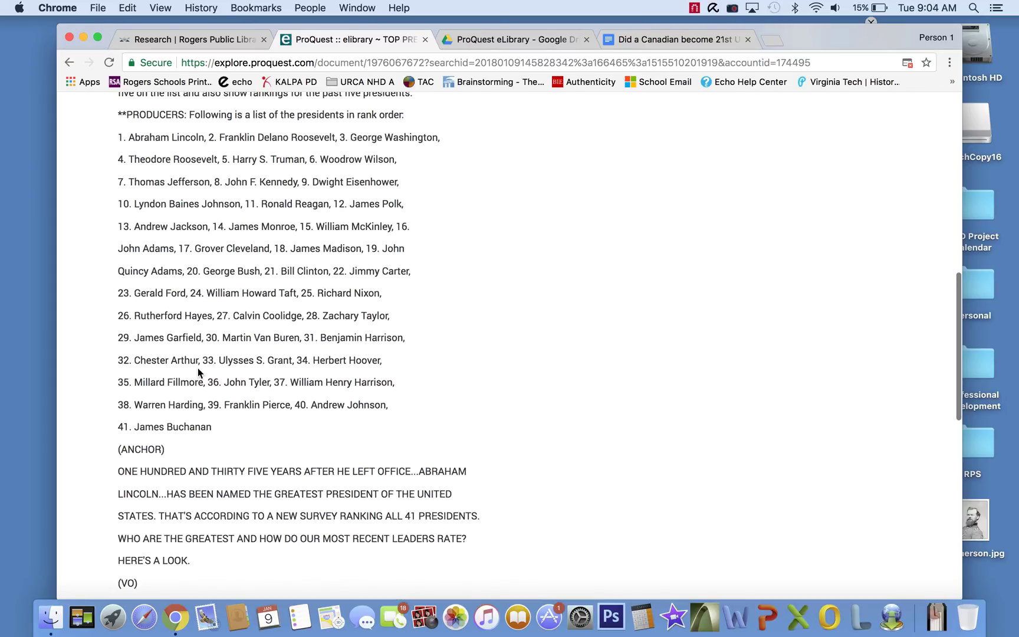
scroll(194, 370, up, 15)
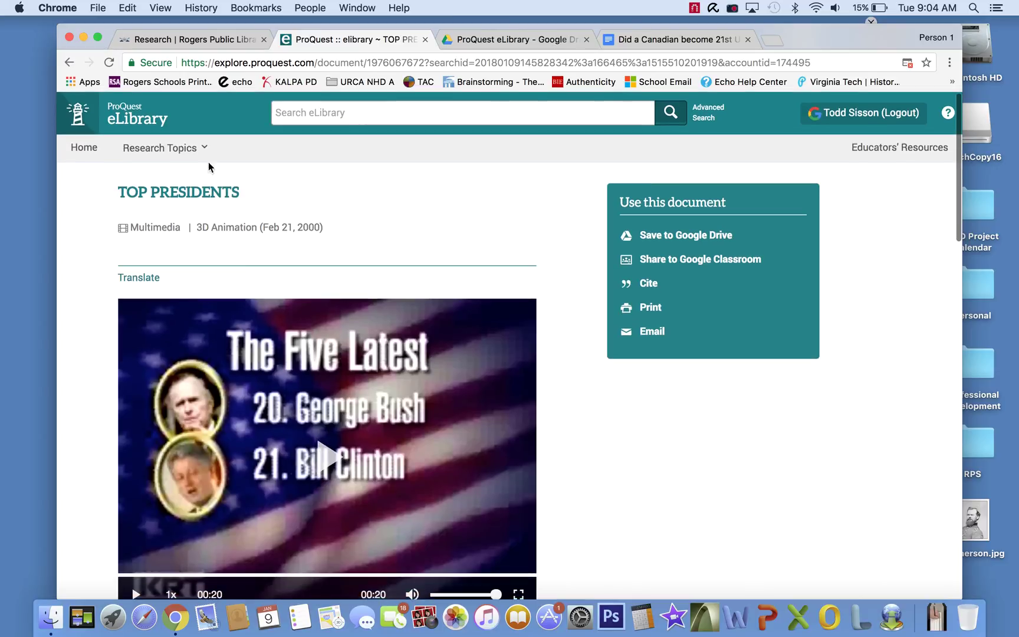
click(69, 62)
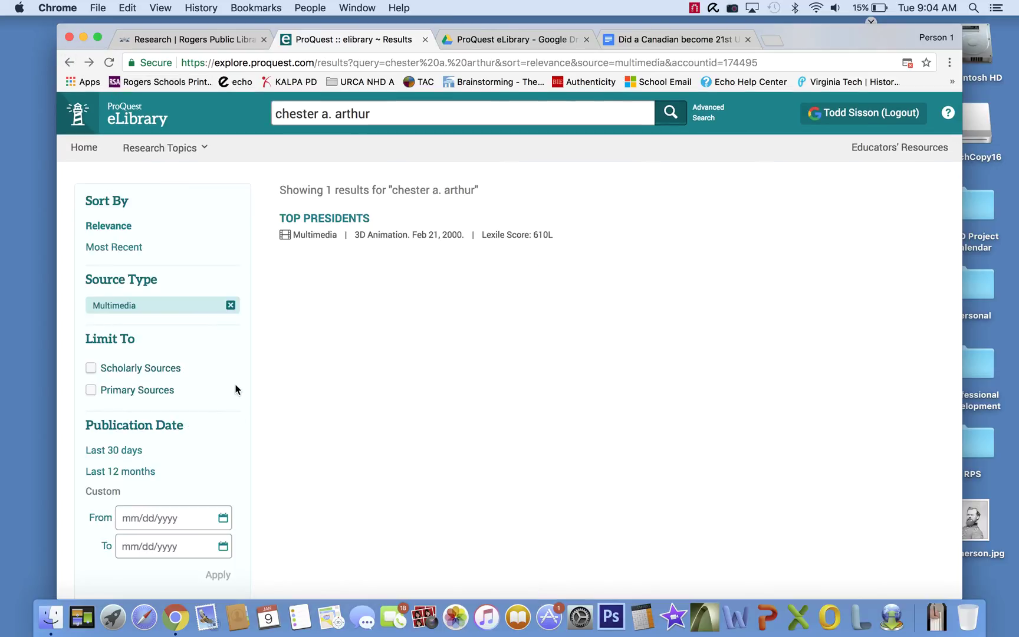
- Remove the Multimedia filter, limit the Chester A. Arthur results to primary sources and look through the resulting list
click(231, 305)
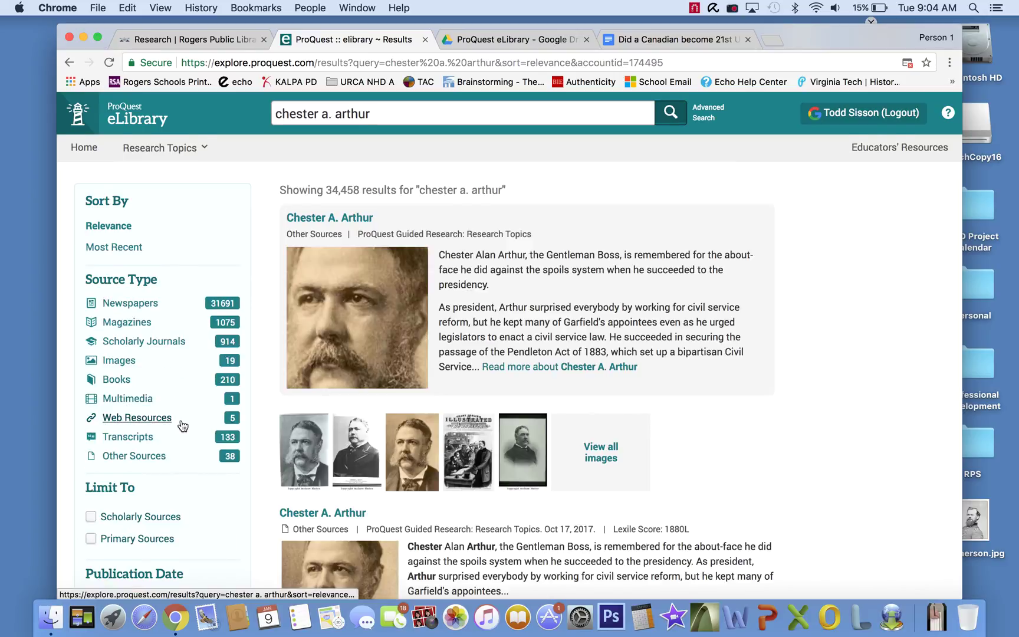
scroll(182, 423, down, 1)
scroll(181, 419, down, 4)
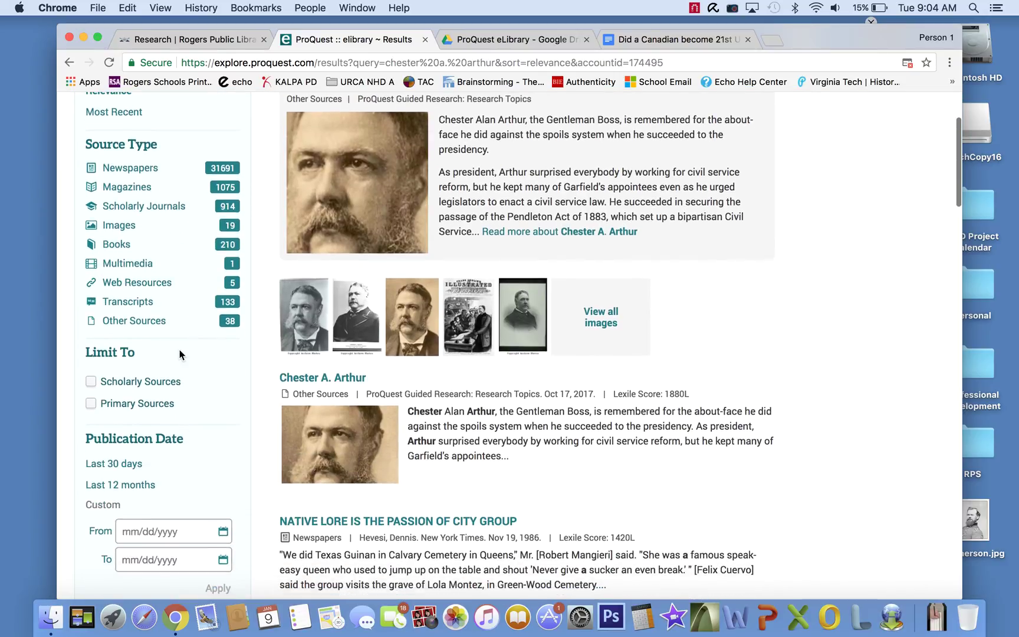
click(92, 403)
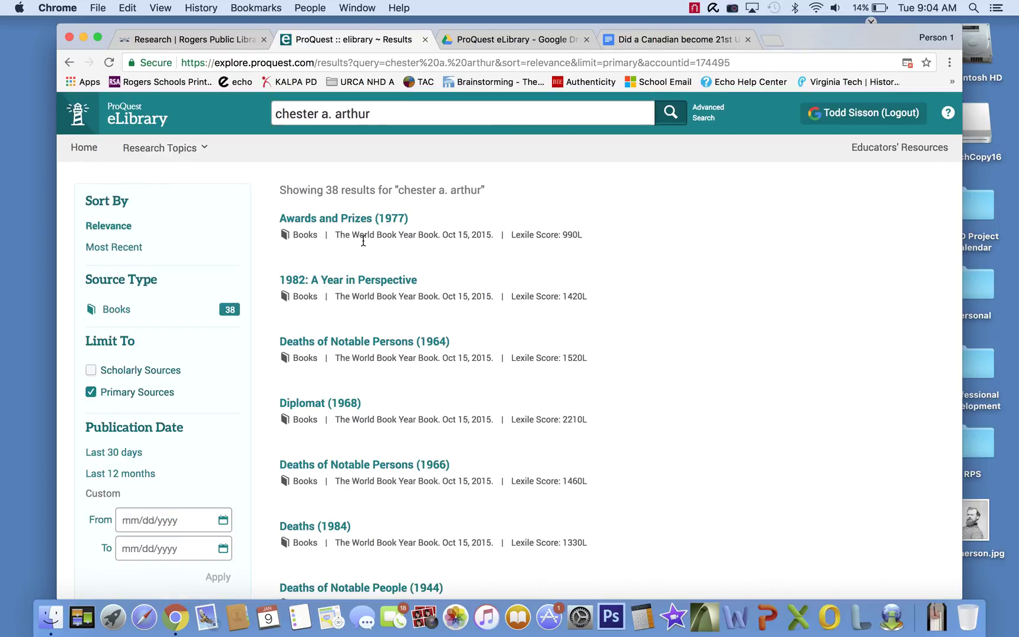
scroll(396, 241, down, 5)
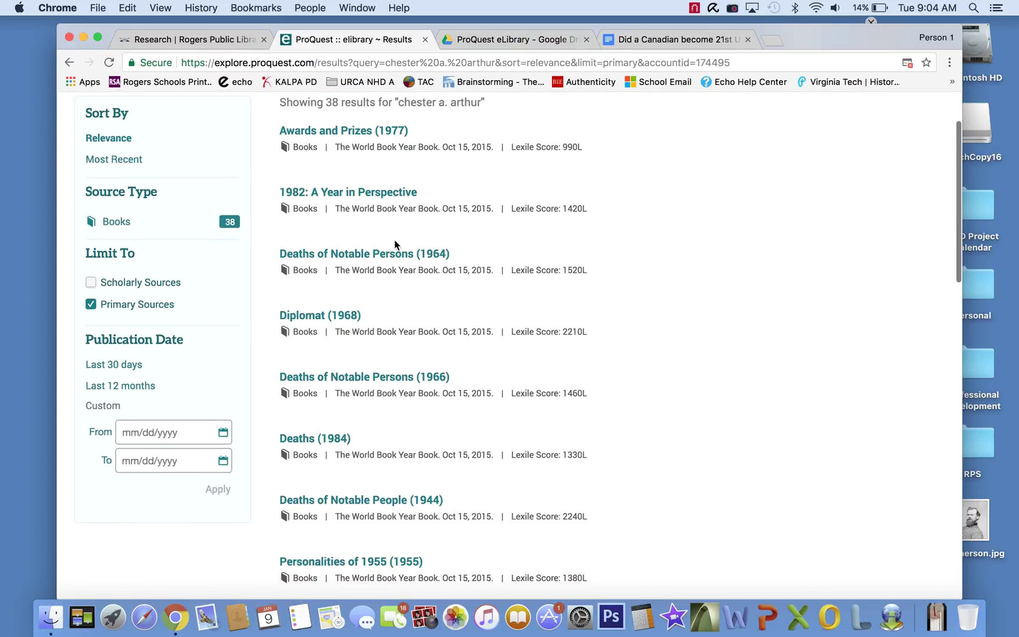
scroll(395, 242, down, 6)
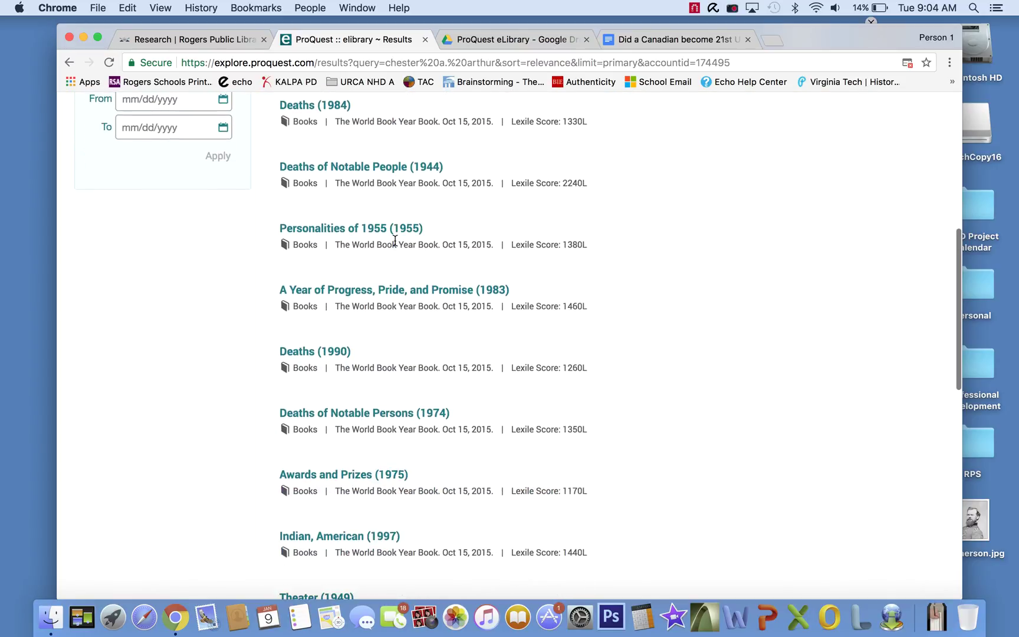
scroll(395, 240, down, 7)
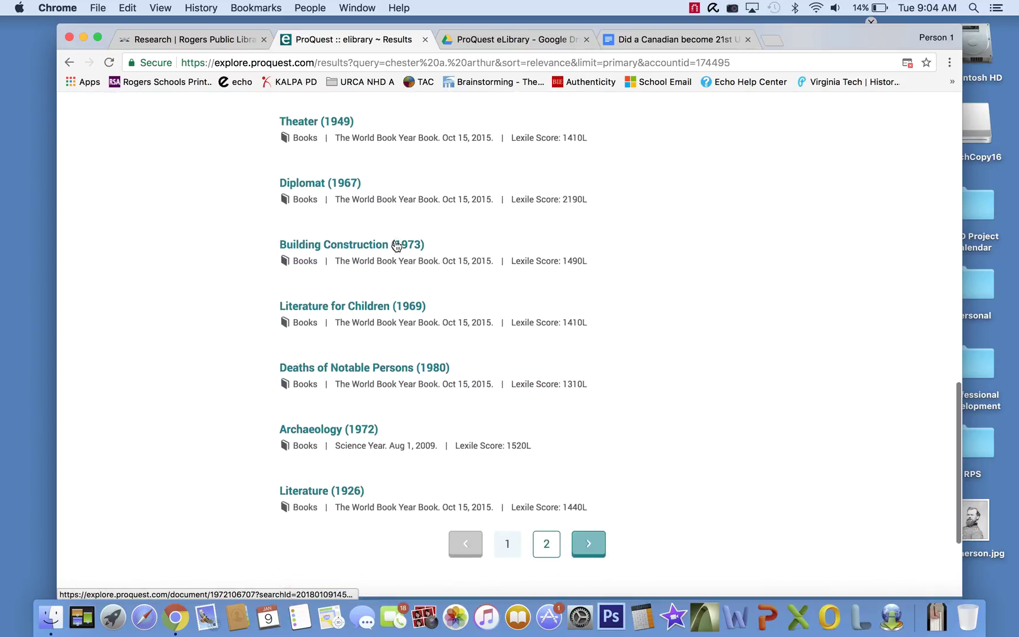
scroll(396, 241, up, 15)
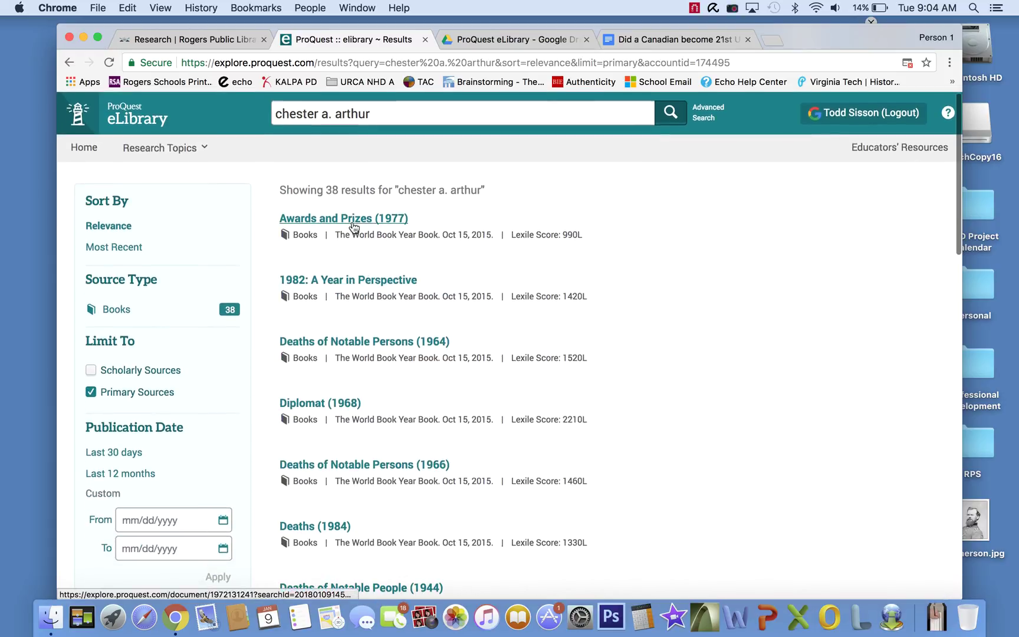
- Open the "Awards and Prizes (1977)" book result, skim its text and go back to the primary source results
click(354, 219)
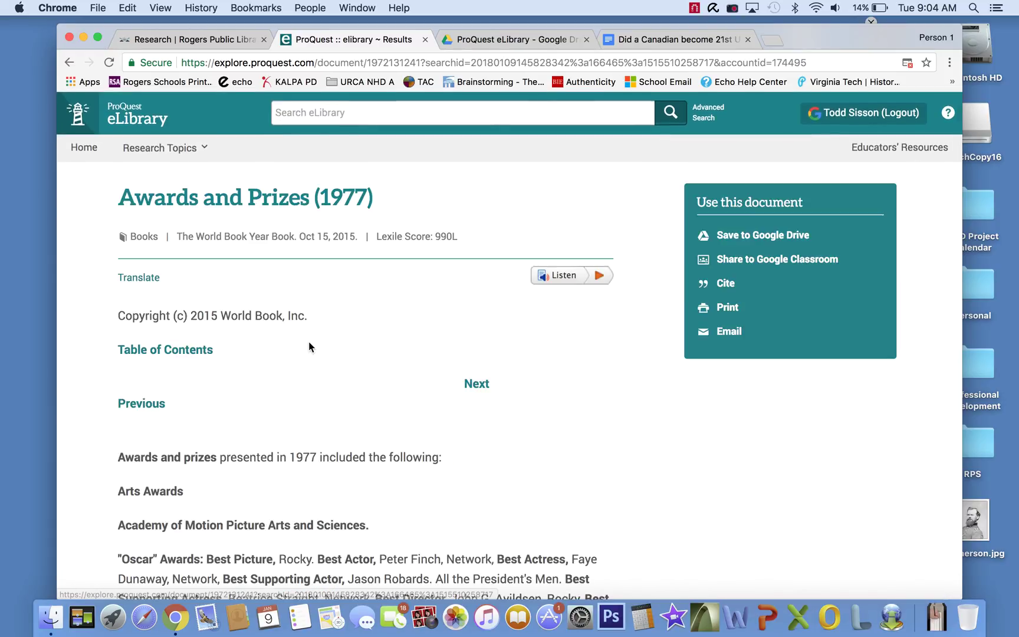
scroll(309, 347, down, 1)
scroll(309, 347, down, 4)
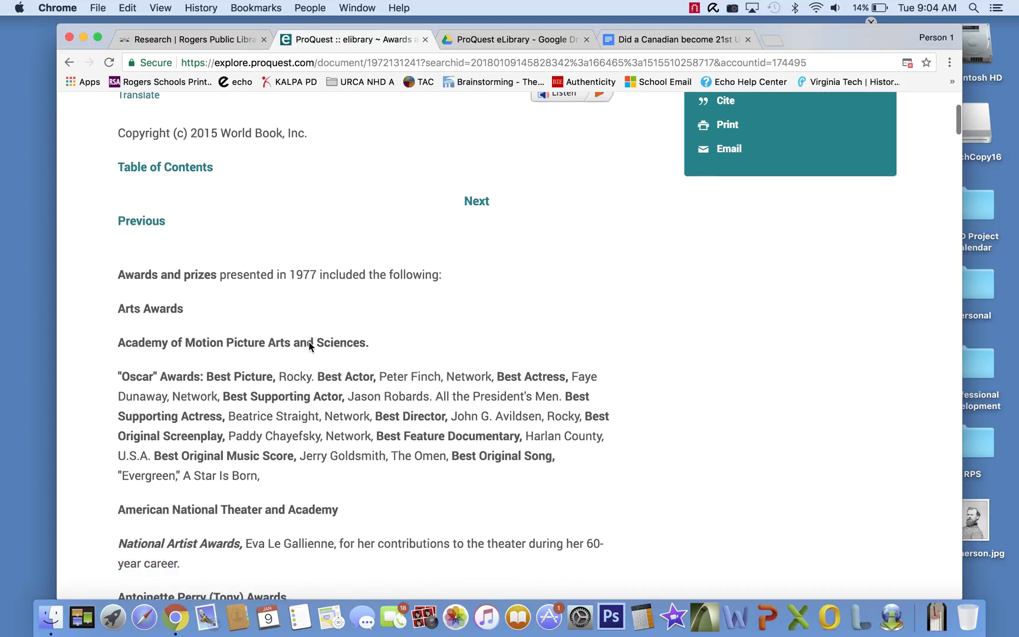
scroll(309, 342, down, 9)
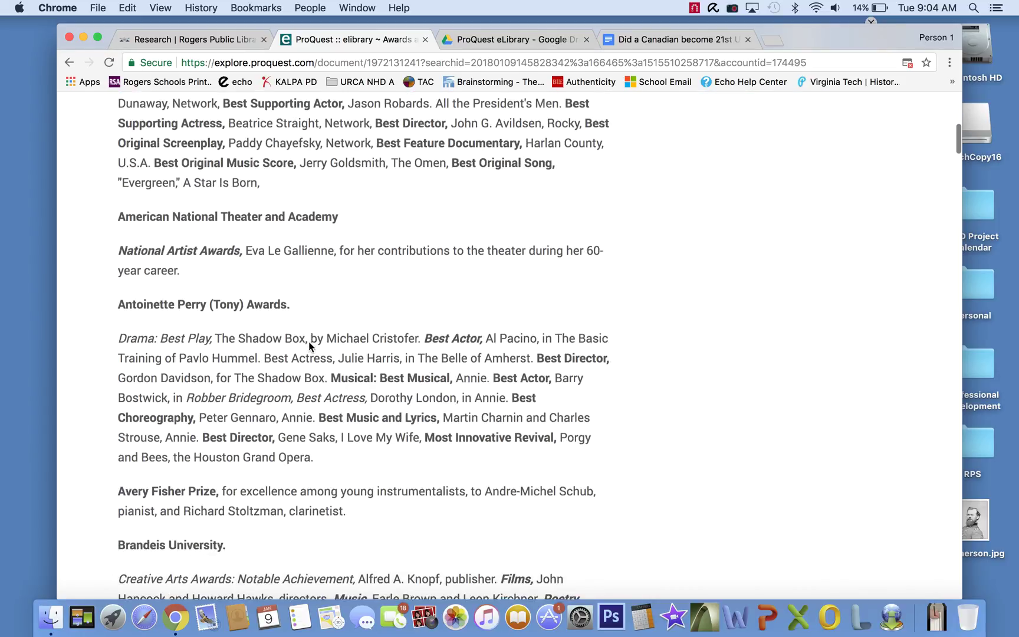
scroll(309, 347, down, 6)
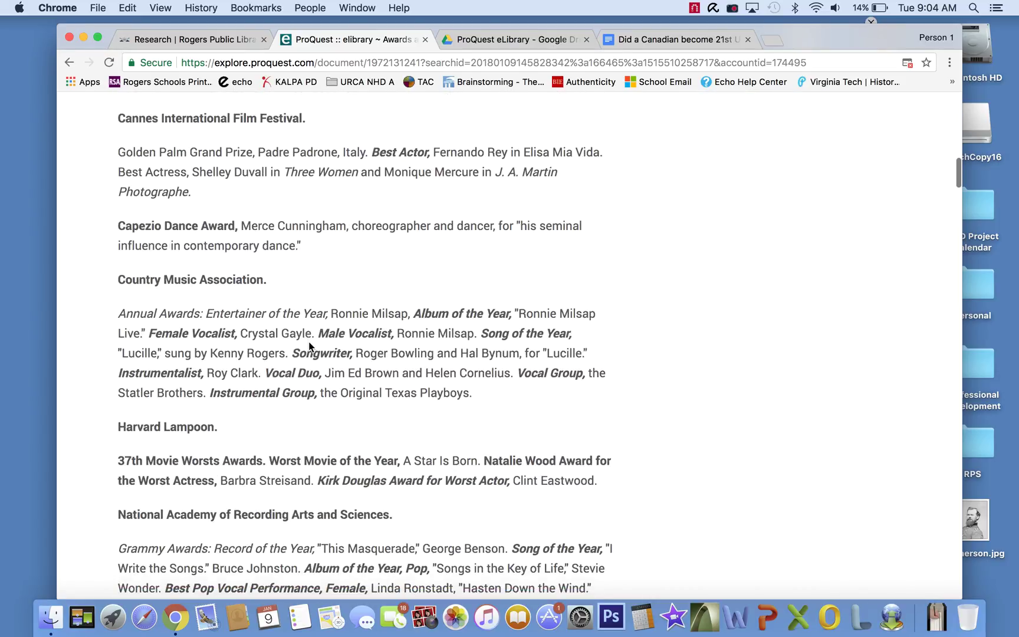
scroll(308, 342, up, 20)
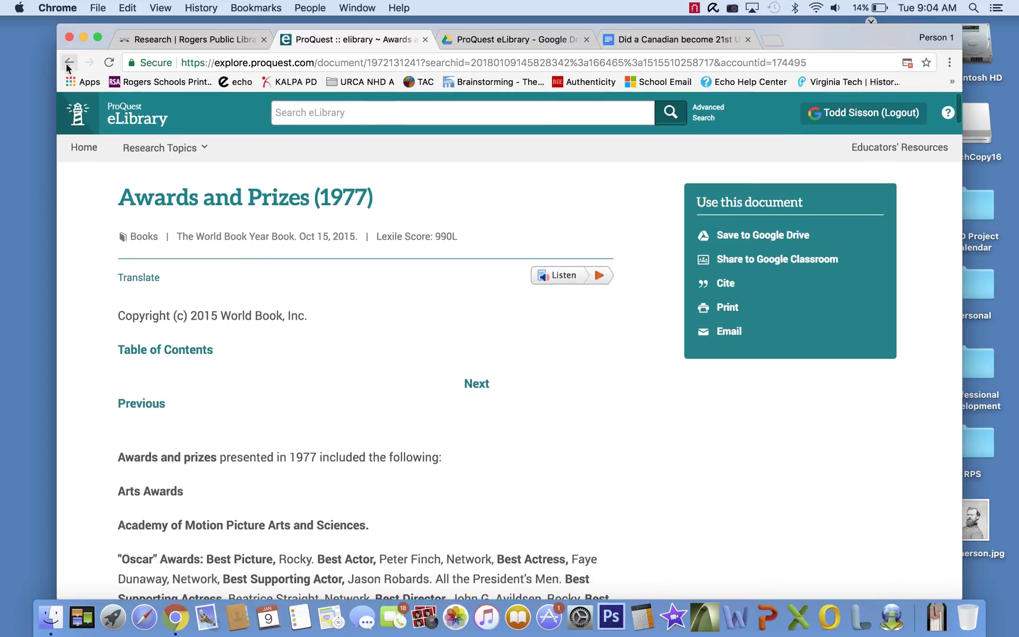
click(69, 63)
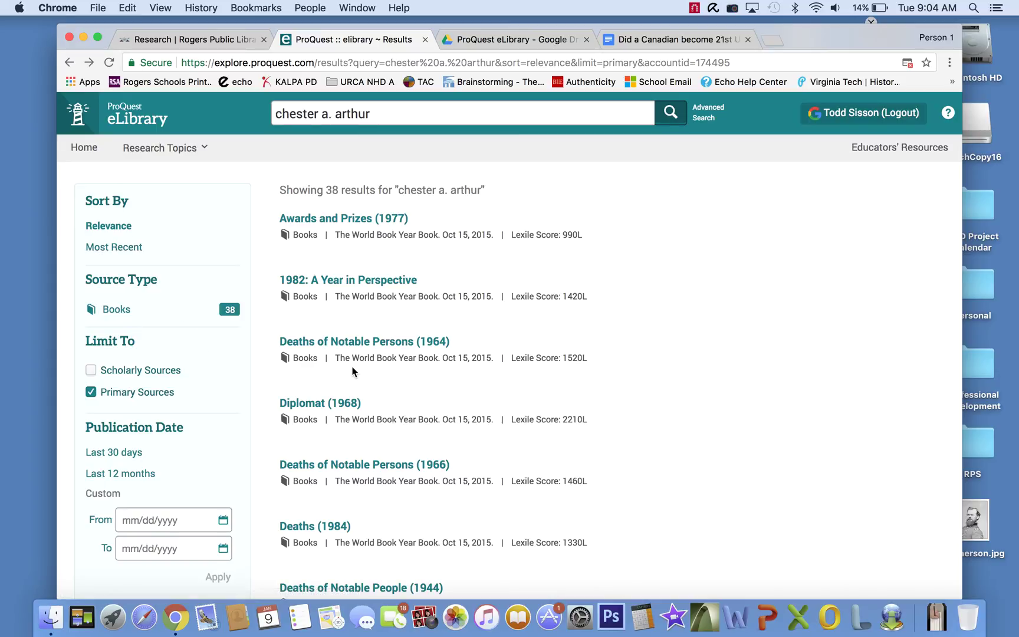
- Skim the primary source list, go back to the results without the Primary Sources limit and look over them
scroll(353, 370, down, 15)
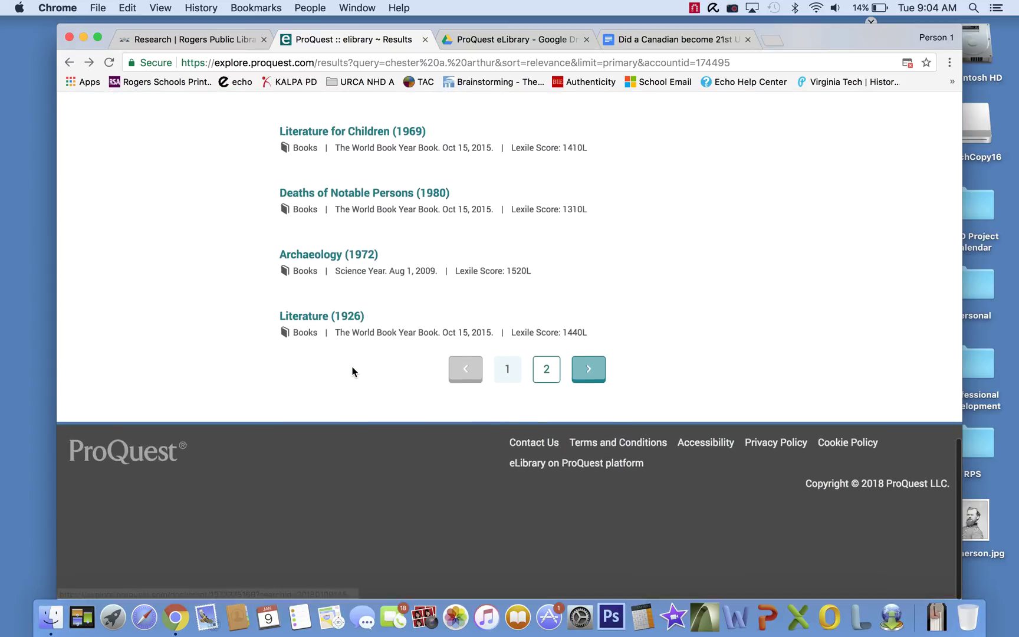
scroll(353, 370, up, 15)
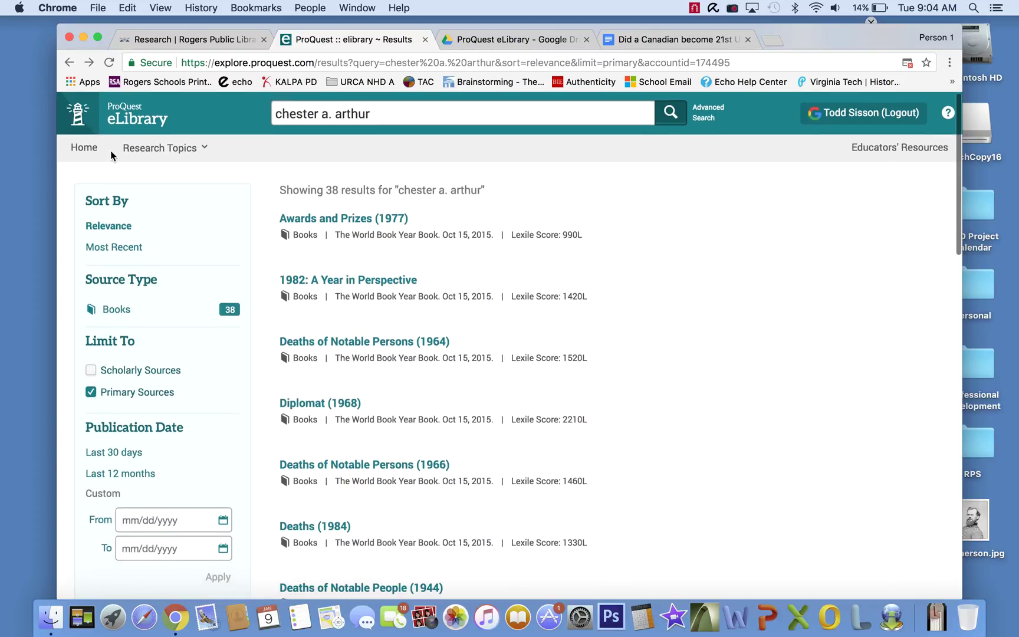
click(69, 62)
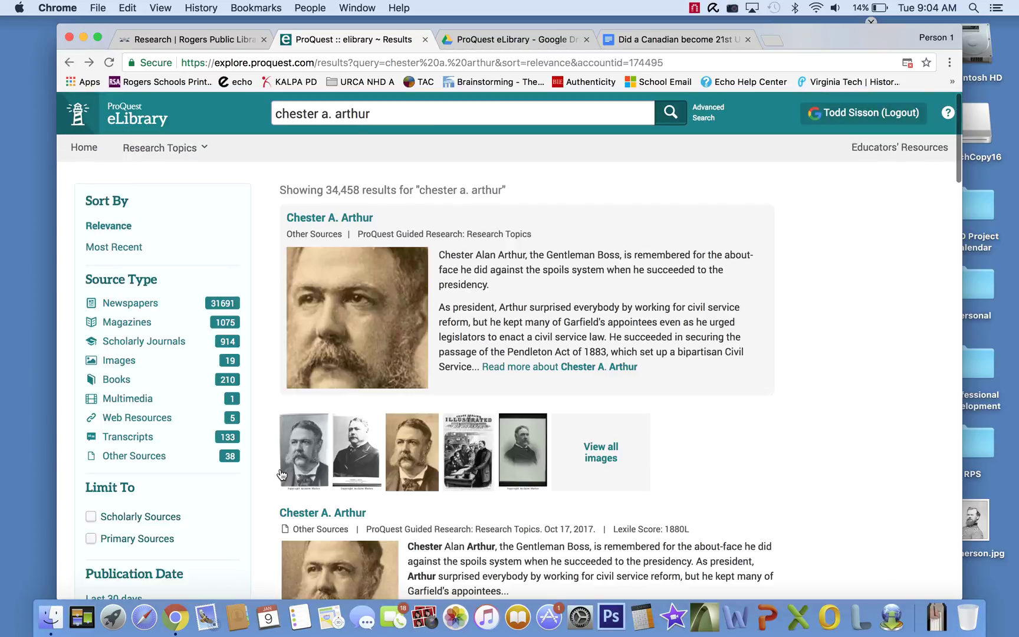
scroll(116, 387, down, 3)
scroll(304, 304, down, 5)
scroll(304, 303, up, 8)
scroll(304, 304, down, 10)
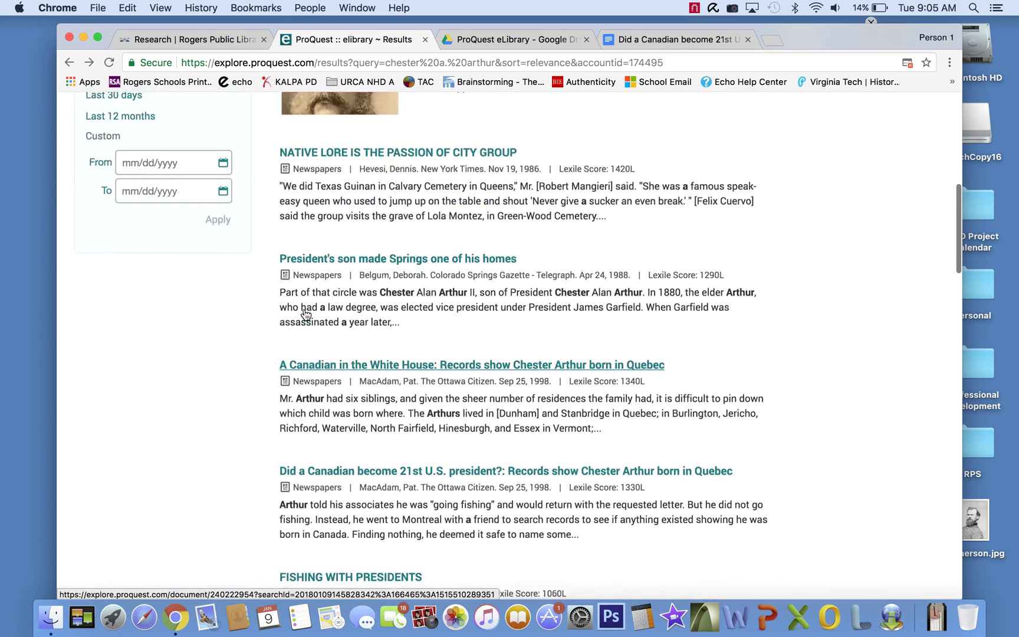
scroll(305, 314, up, 10)
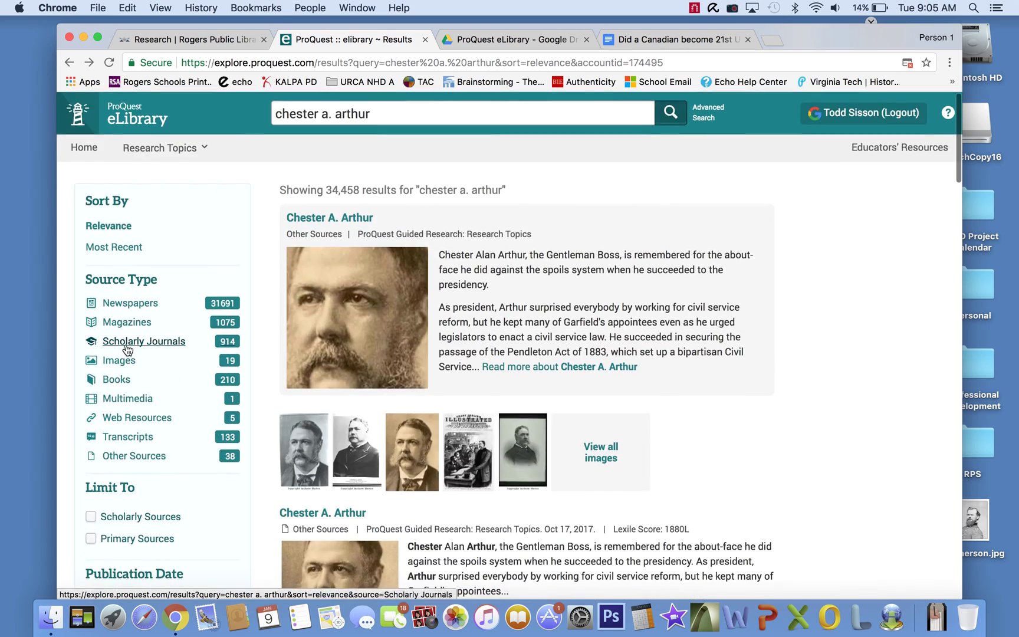
- Filter the results by Newspapers and look through the listed articles
click(125, 303)
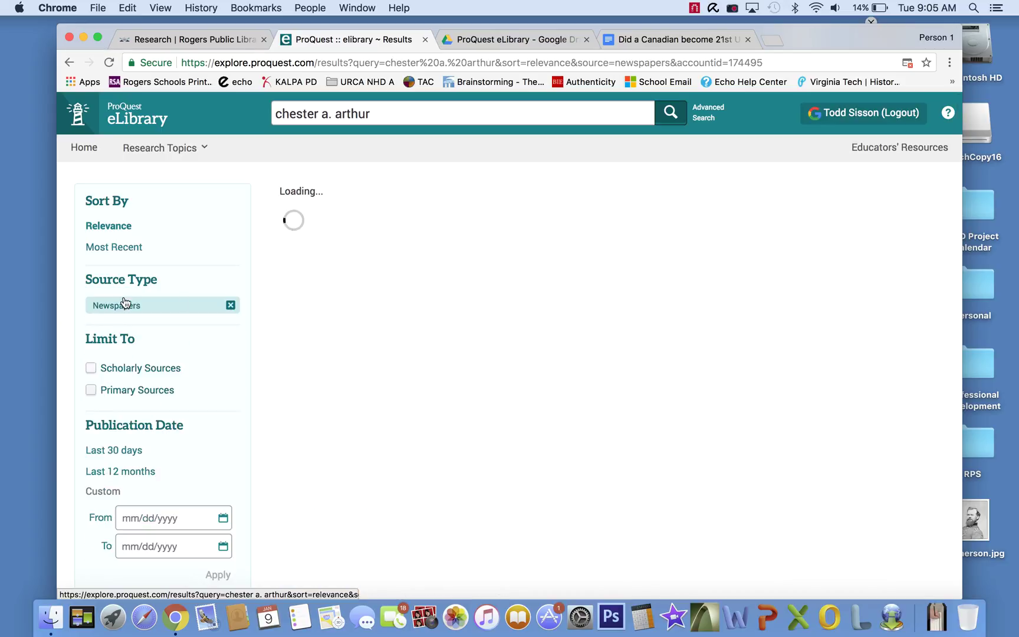
scroll(502, 258, down, 2)
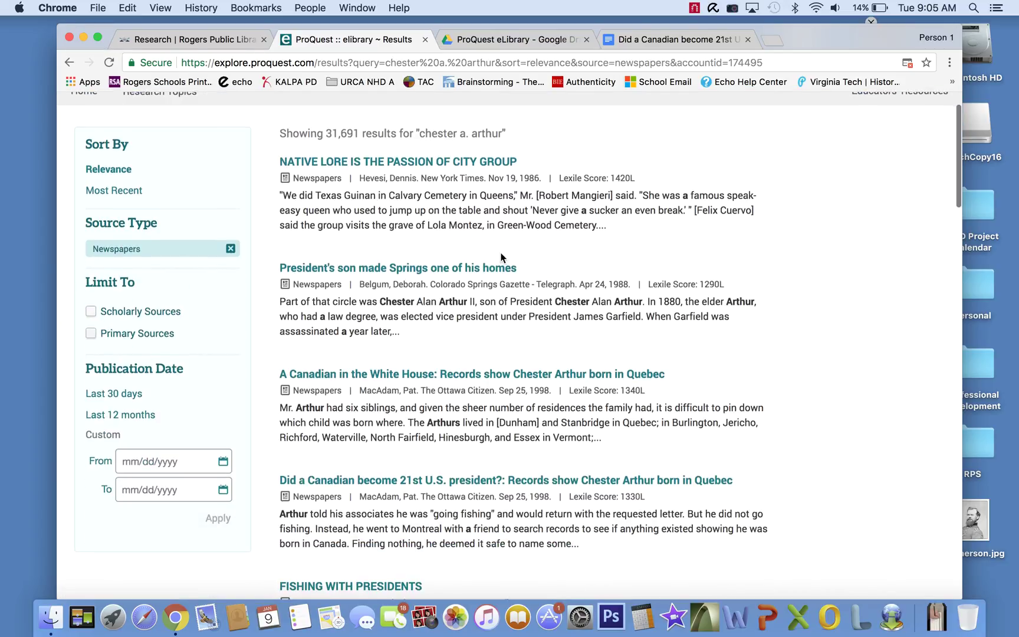
scroll(435, 360, down, 5)
scroll(435, 360, up, 8)
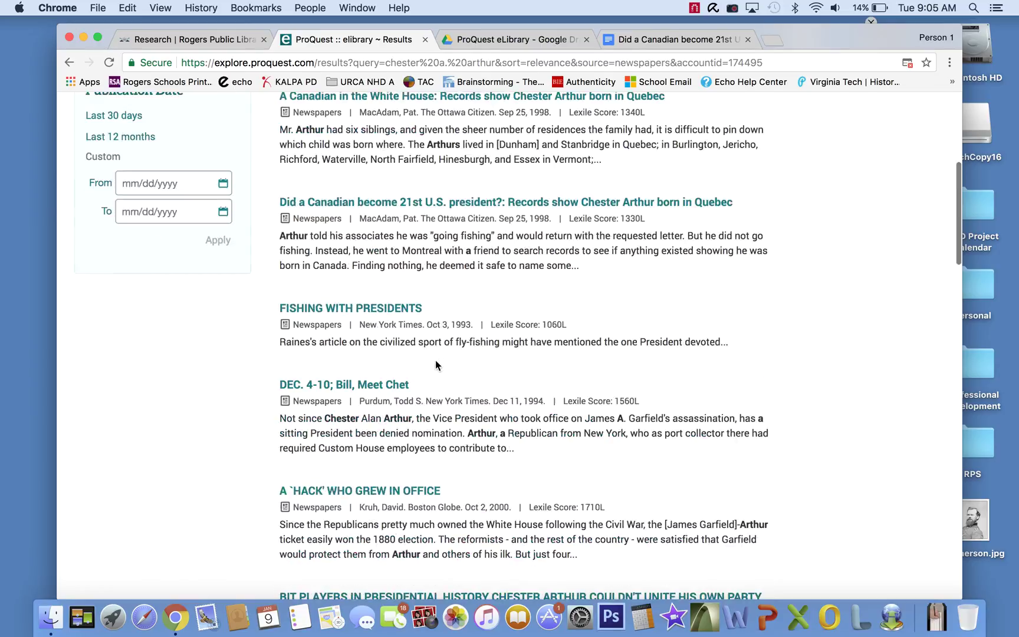
- Open the newspaper article "President's son made Springs one of his homes" and save it to Google Drive
scroll(435, 361, down, 1)
click(357, 325)
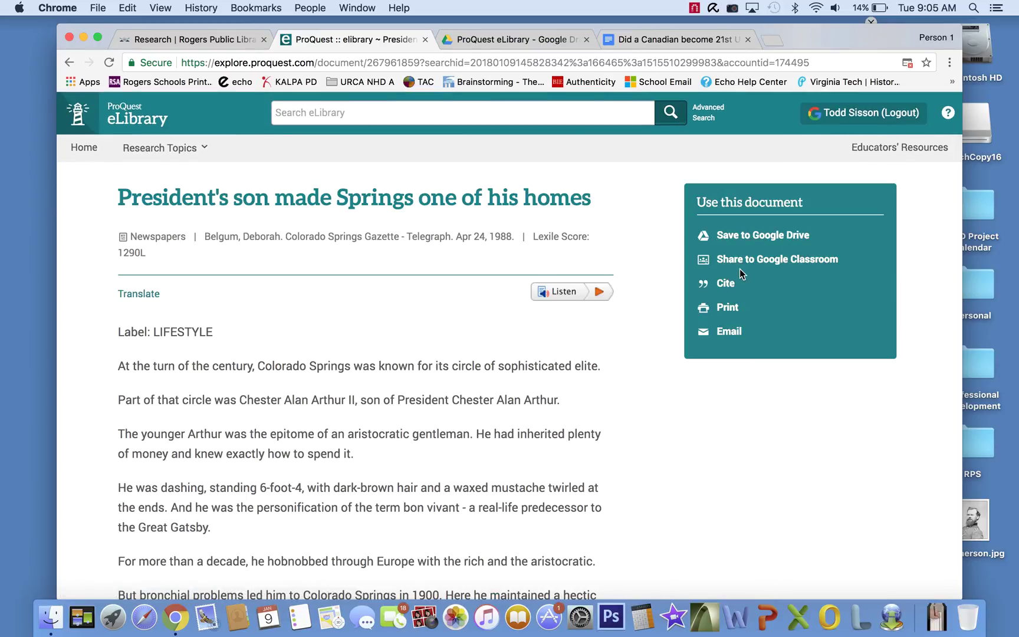
click(747, 234)
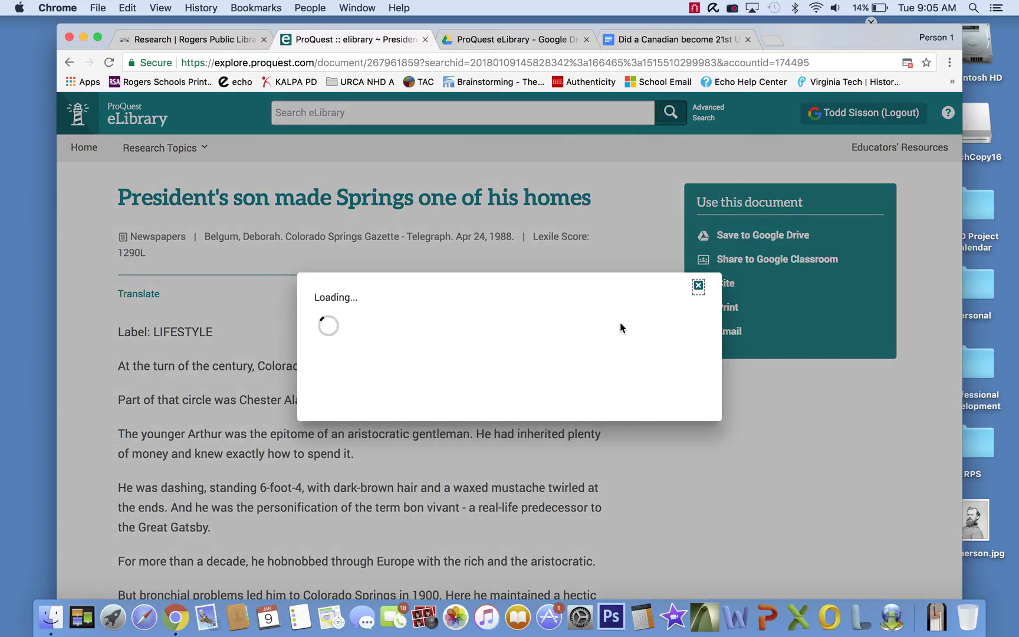
click(698, 286)
- Generate the article's citation in Turabian style and copy the whole citation text
click(727, 283)
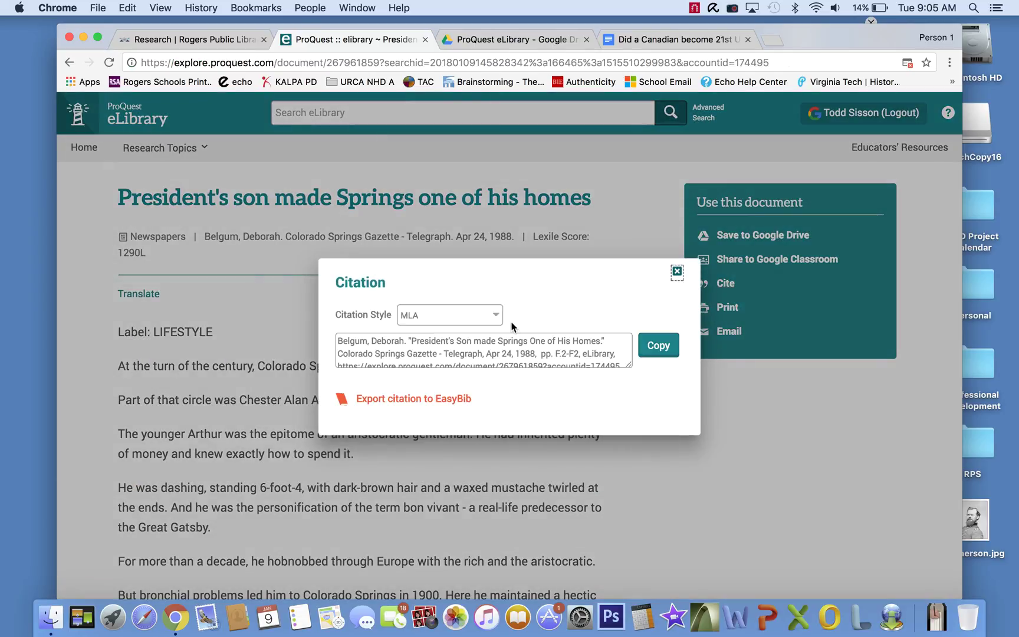
click(443, 321)
click(439, 352)
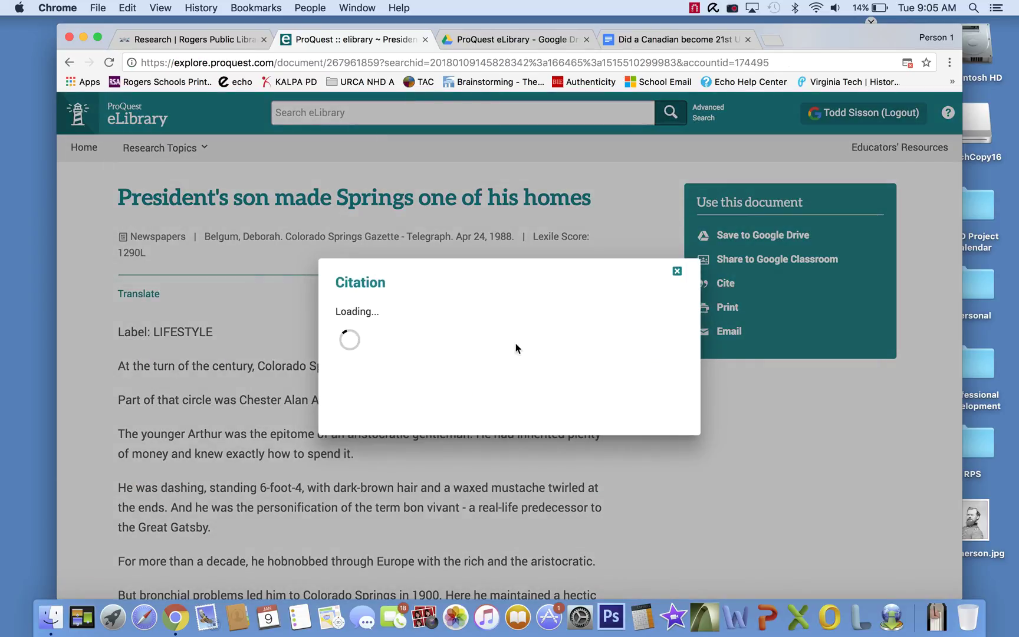
scroll(585, 351, down, 2)
drag(619, 354, 300, 334)
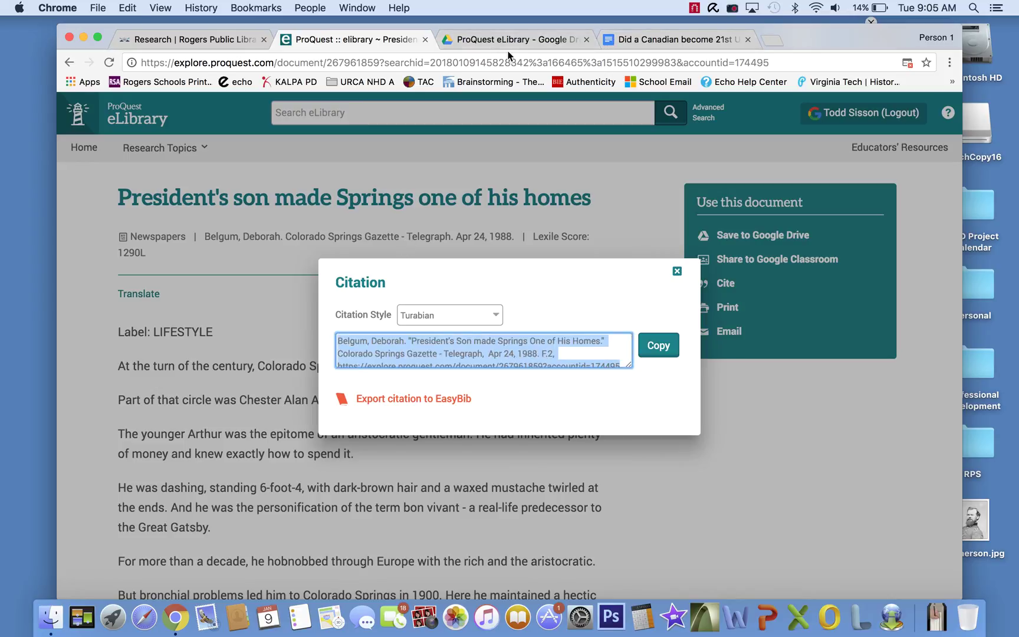
- Open the saved "President's son made Springs one of his homes" document from Google Drive and place the cursor after its copyright line
click(478, 39)
double_click(367, 240)
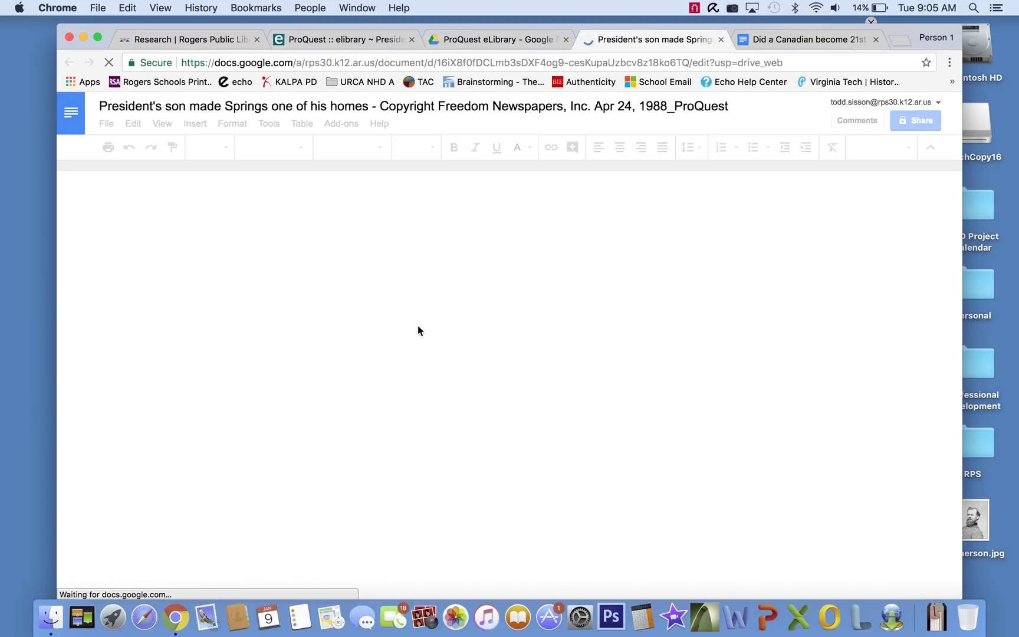
scroll(451, 345, down, 7)
scroll(699, 428, down, 20)
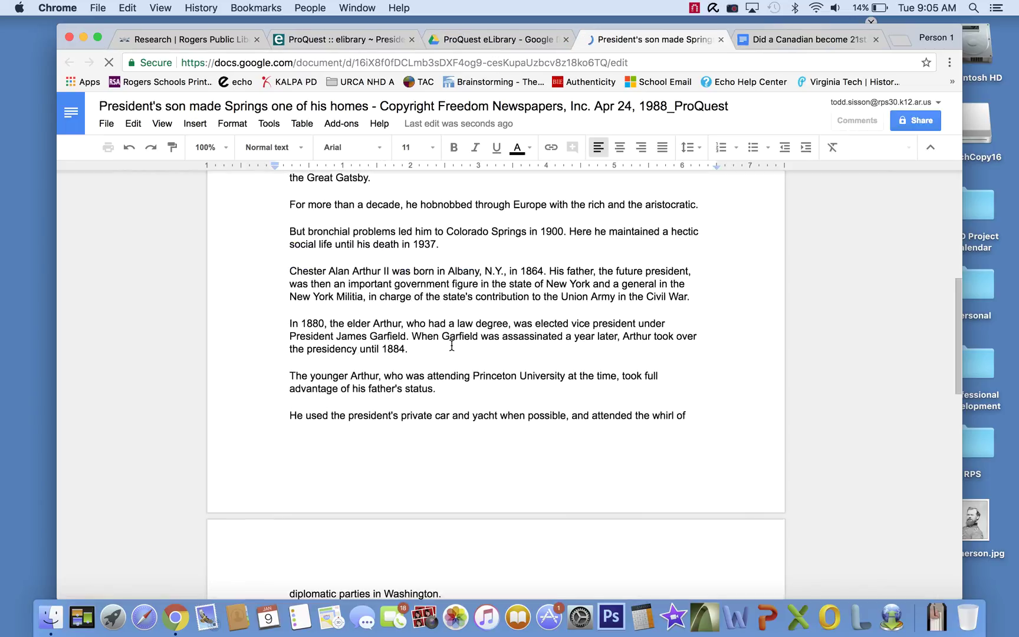
click(488, 288)
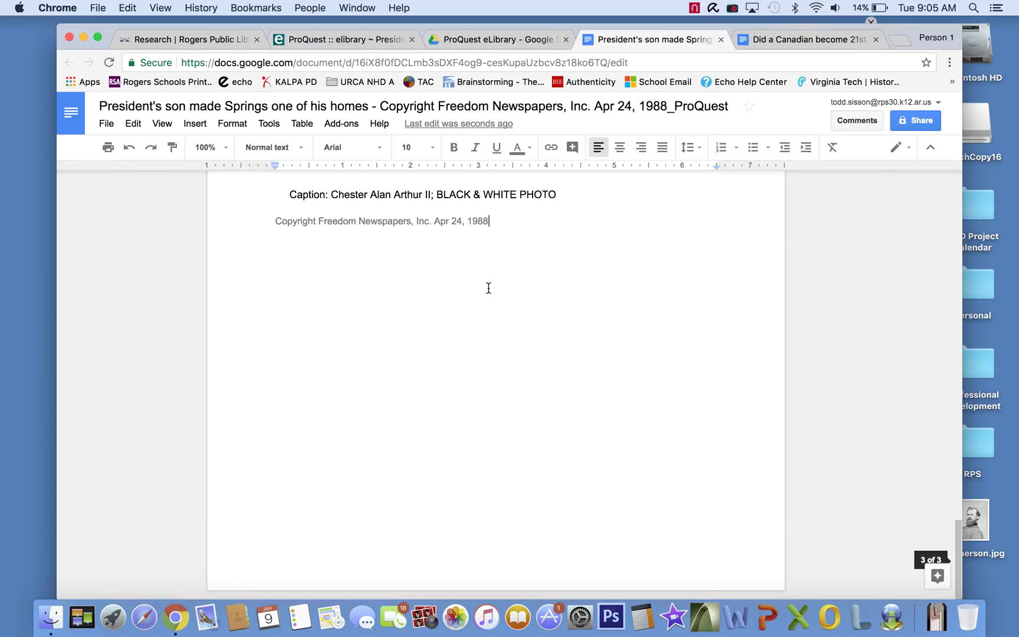